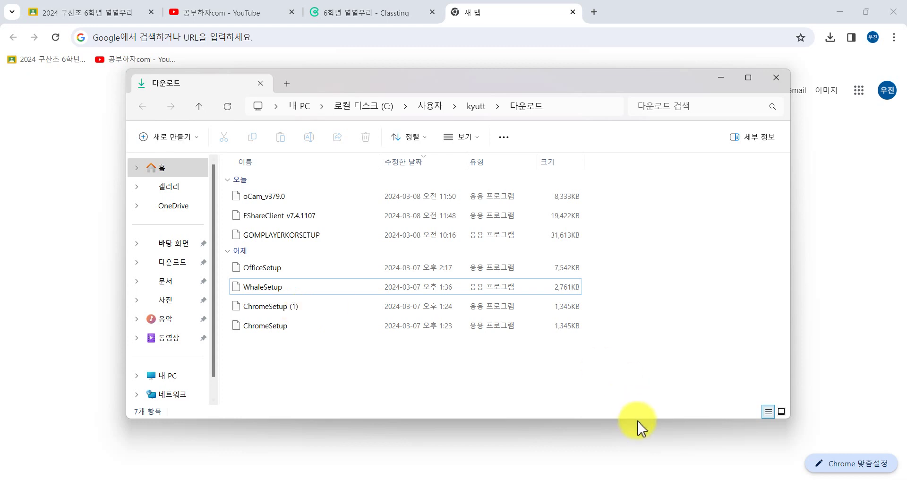
Search Google for 구글 드라이브 from the Chrome address bar.
{"action": "left_click", "coordinate": [675, 451]}
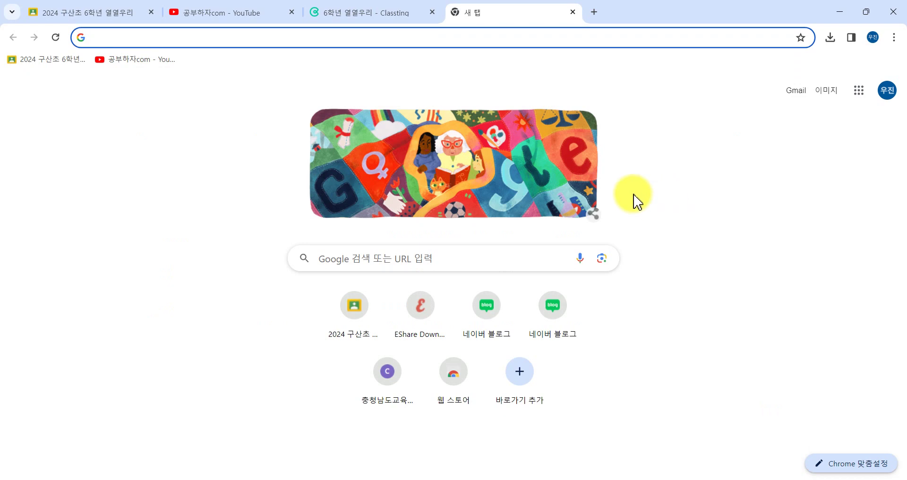
{"action": "left_click", "coordinate": [201, 37]}
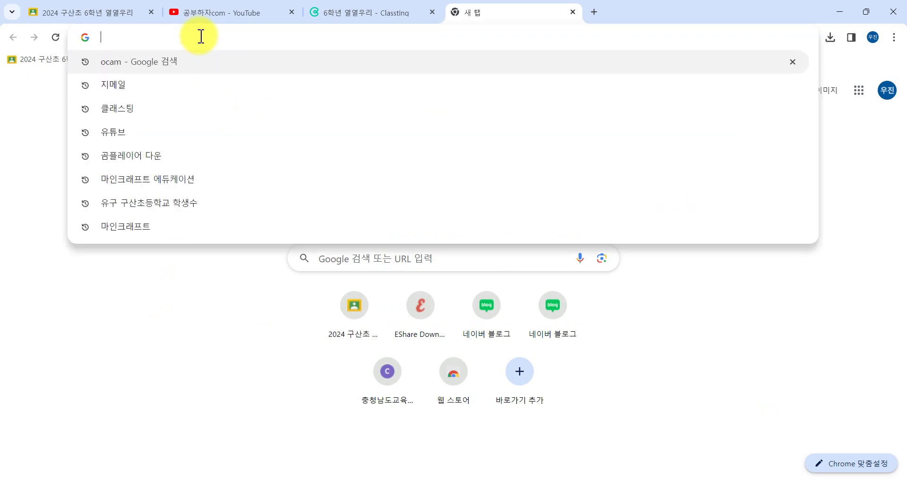
{"action": "type", "text": "구그르 드라이"}
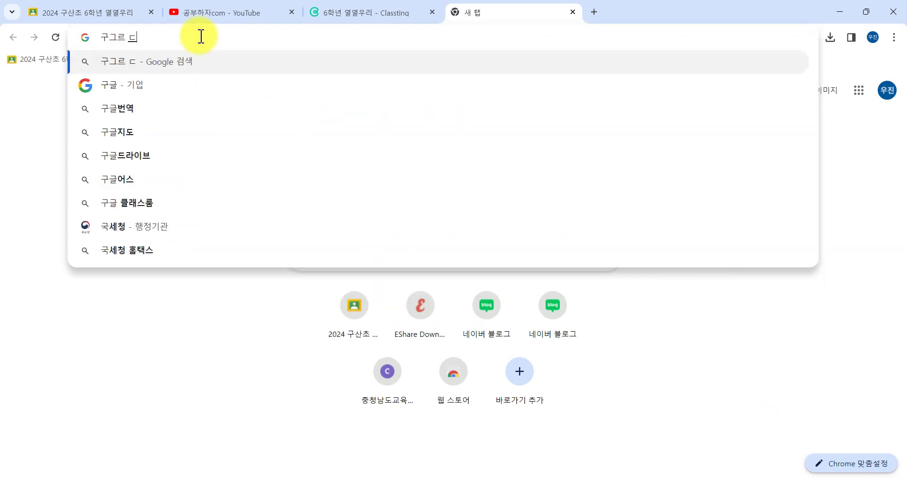
{"action": "key", "text": "BackSpace"}
{"action": "key", "text": "BackSpace"}
{"action": "key", "text": "BackSpace"}
{"action": "key", "text": "BackSpace"}
{"action": "key", "text": "BackSpace"}
{"action": "key", "text": "BackSpace"}
{"action": "type", "text": "글 드"}
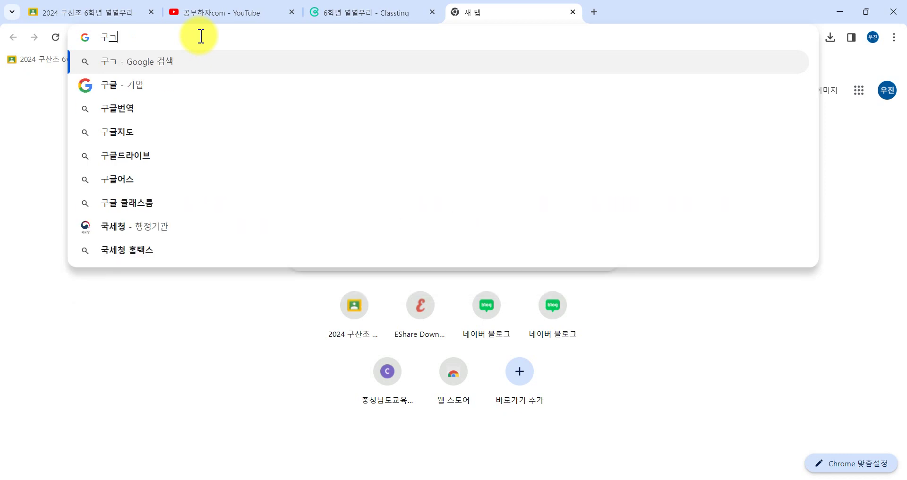
{"action": "type", "text": "라이브"}
{"action": "key", "text": "Return"}
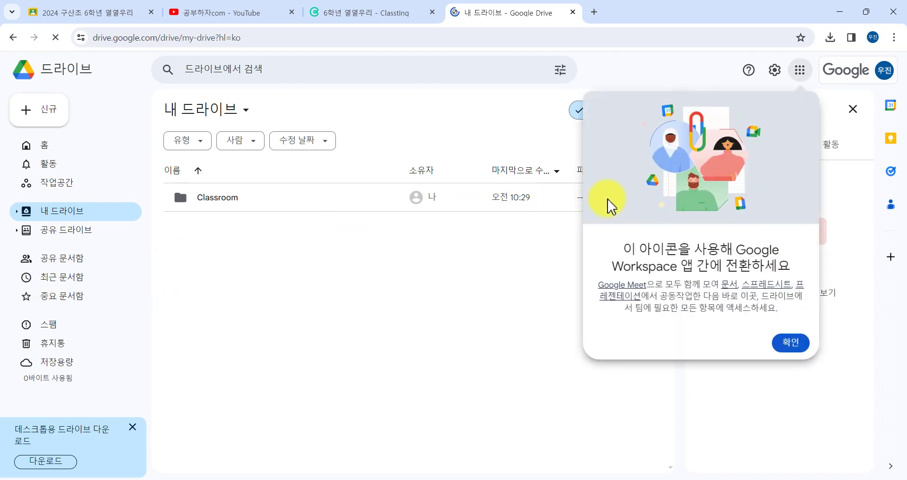
Dismiss the Workspace tip, check the signed-in account, and open Shared drives, dismissing its intro tip.
{"action": "left_click", "coordinate": [793, 346]}
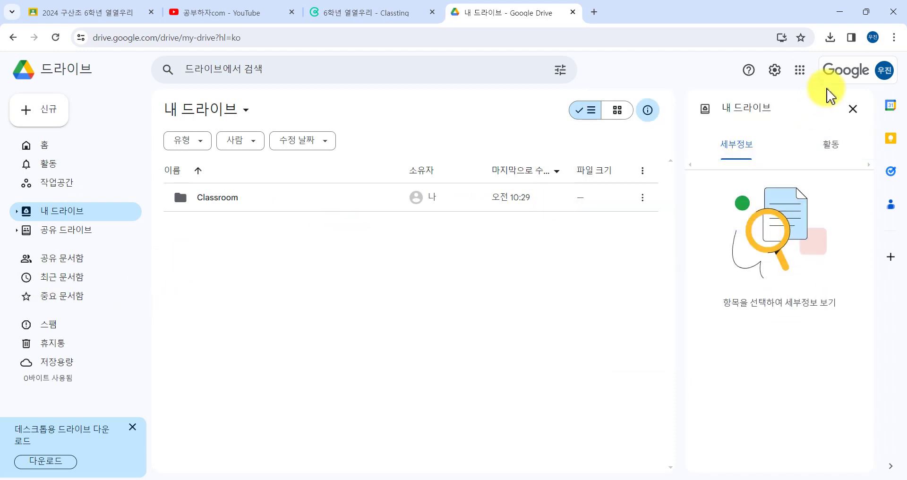
{"action": "left_click", "coordinate": [871, 76]}
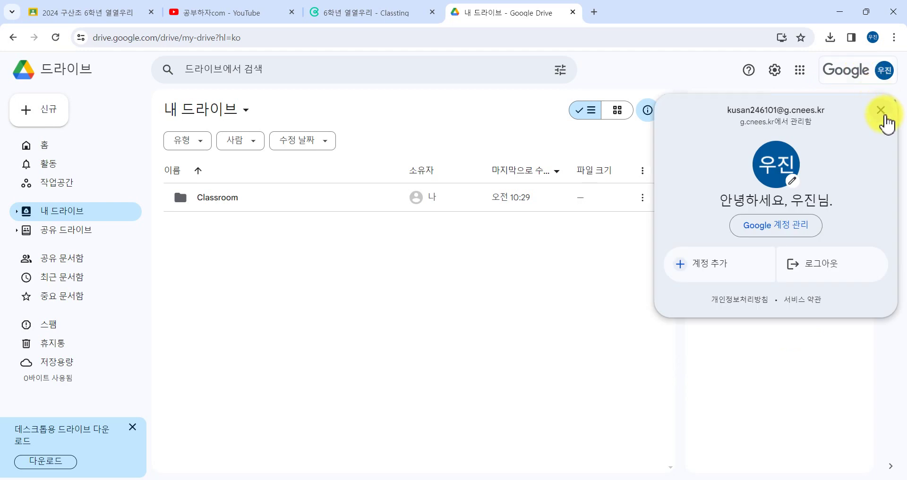
{"action": "left_click", "coordinate": [882, 114]}
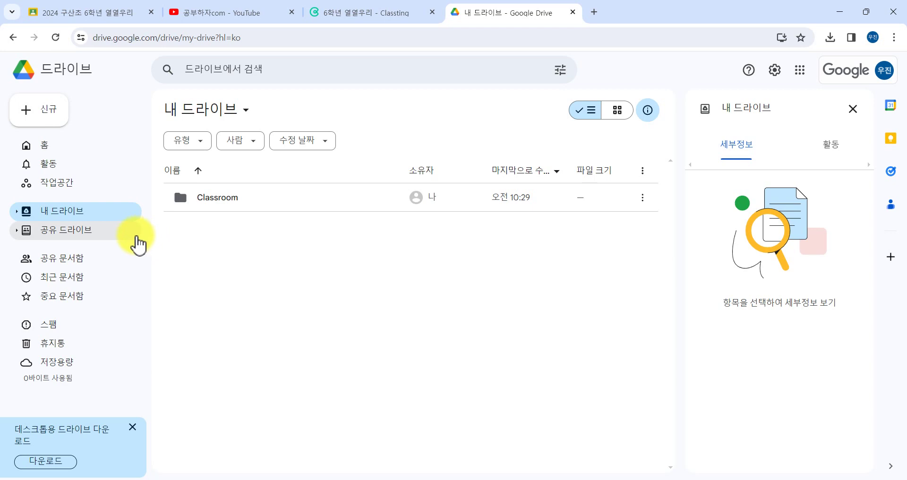
{"action": "left_click", "coordinate": [17, 212]}
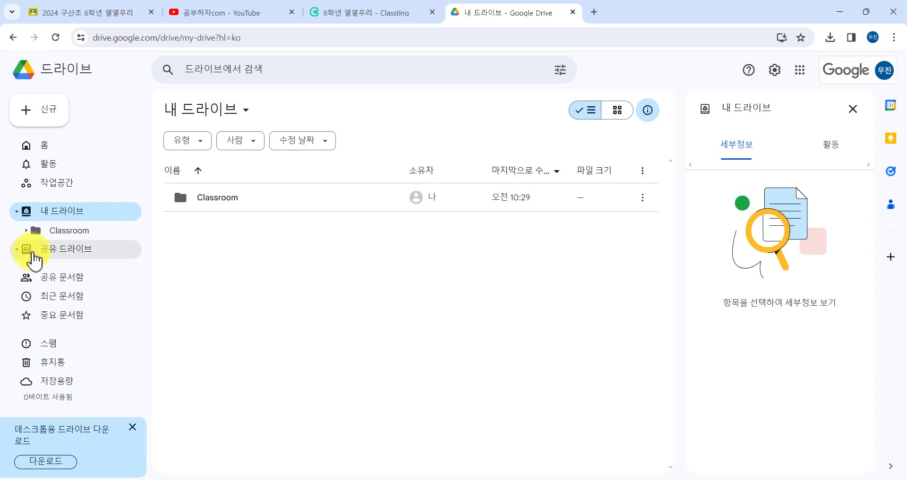
{"action": "left_click", "coordinate": [19, 258]}
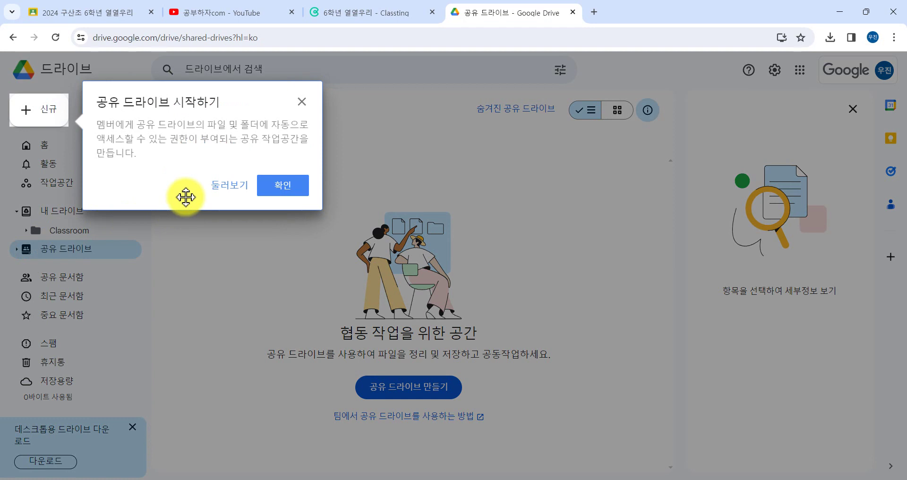
{"action": "left_click", "coordinate": [303, 101]}
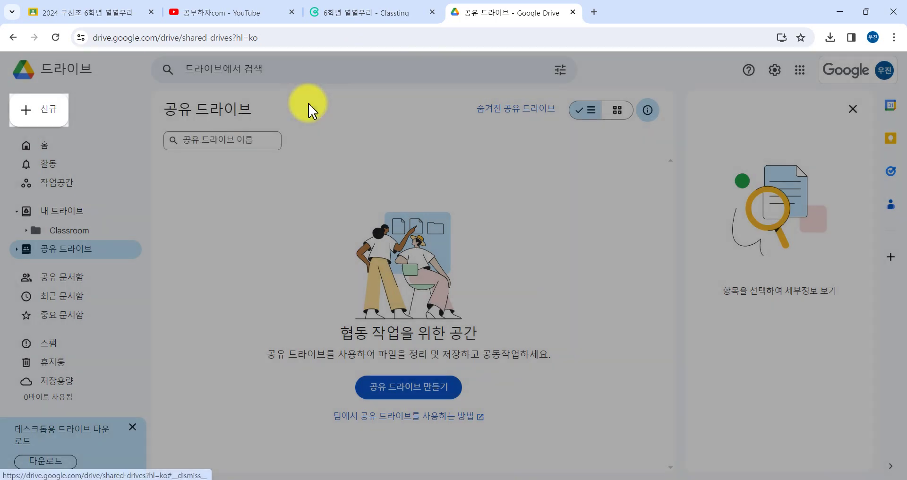
Browse Classroom and its empty 2024 구산초 6학년 열열우리 subfolder, then return to Shared drives.
{"action": "left_click", "coordinate": [79, 231]}
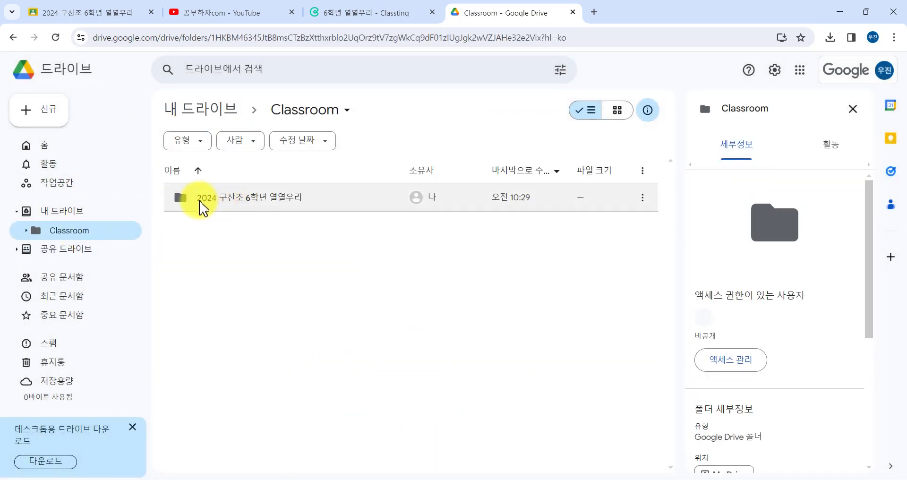
{"action": "double_click", "coordinate": [237, 203]}
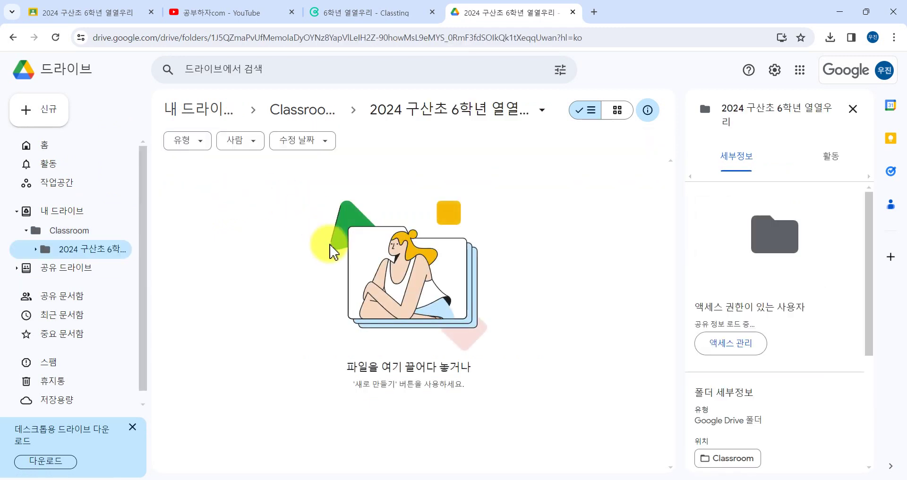
{"action": "left_click", "coordinate": [71, 230]}
{"action": "left_click", "coordinate": [66, 211]}
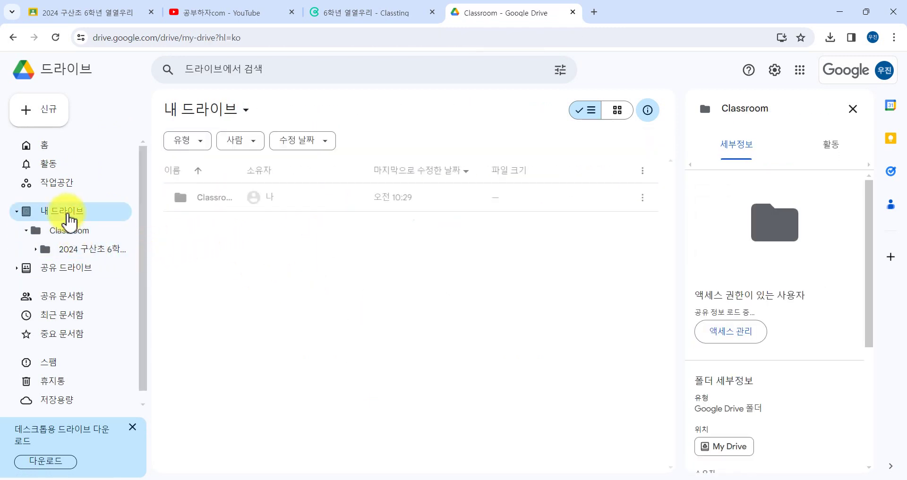
{"action": "left_click", "coordinate": [74, 283]}
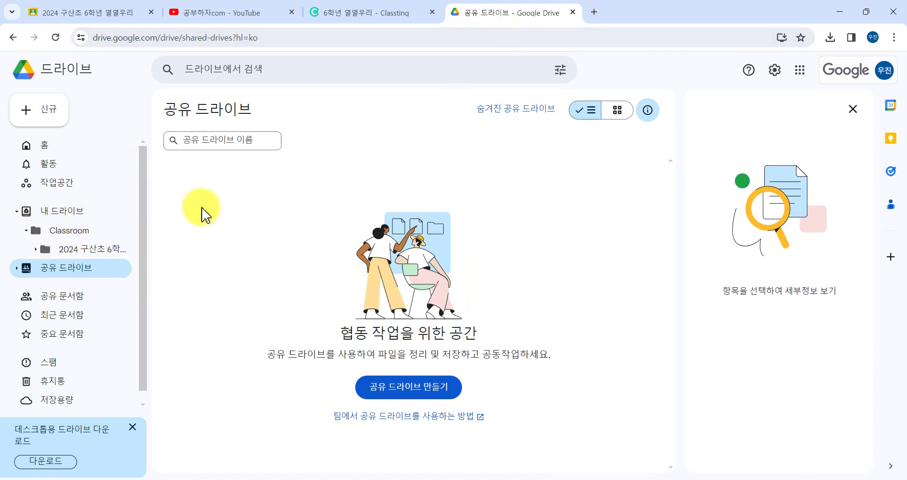
In the other account's window, open the ★2024 구산초 6학년 열열우리 shared drive and its member list.
{"action": "left_click", "coordinate": [410, 475]}
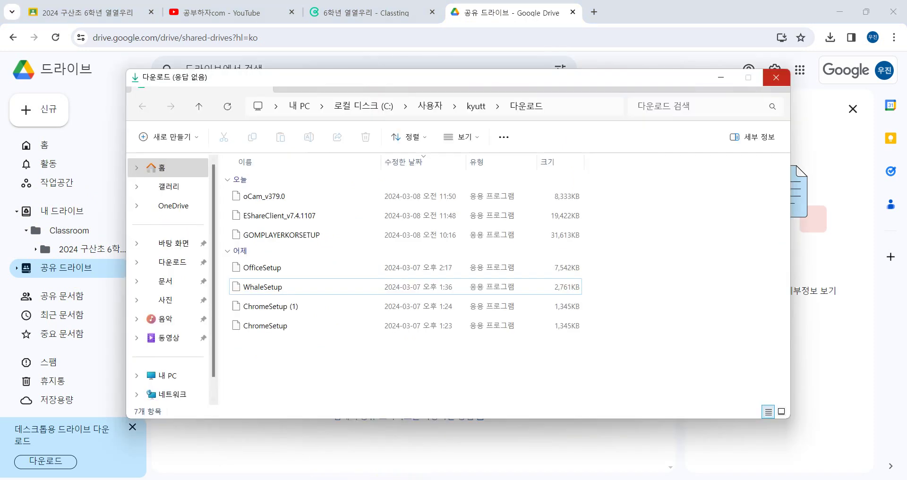
{"action": "left_click", "coordinate": [248, 442]}
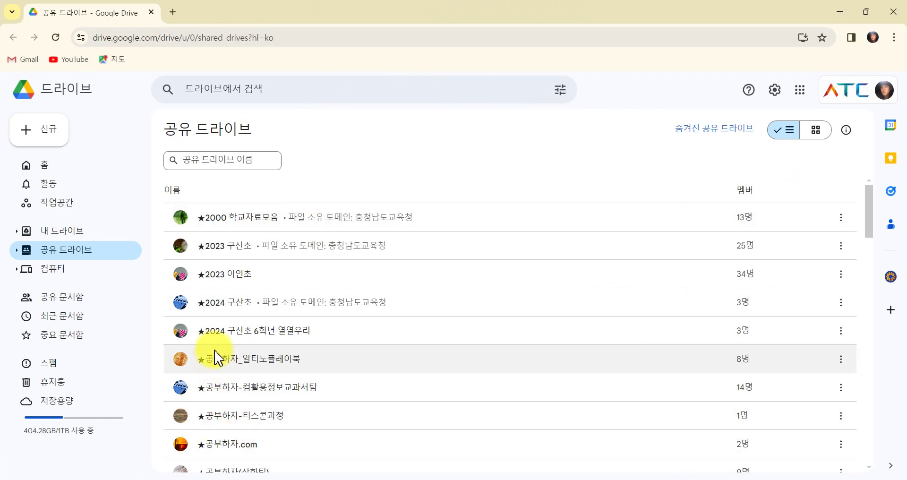
{"action": "double_click", "coordinate": [279, 332]}
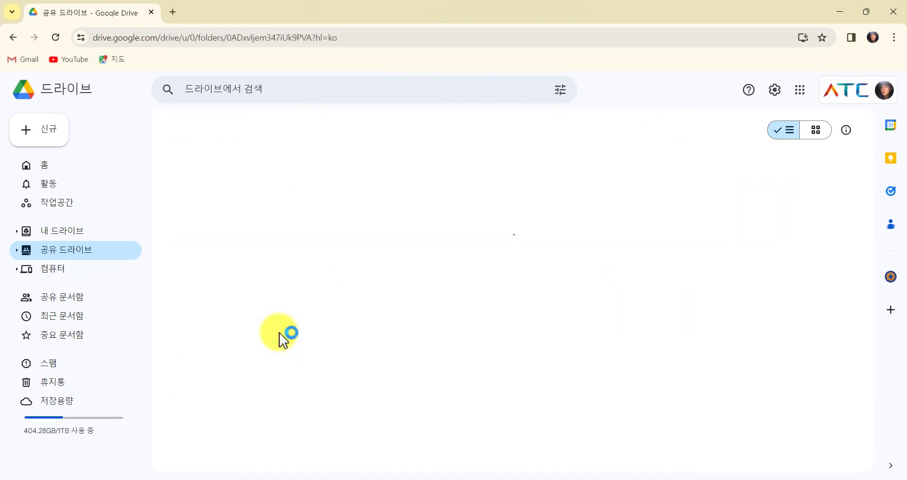
{"action": "double_click", "coordinate": [273, 241]}
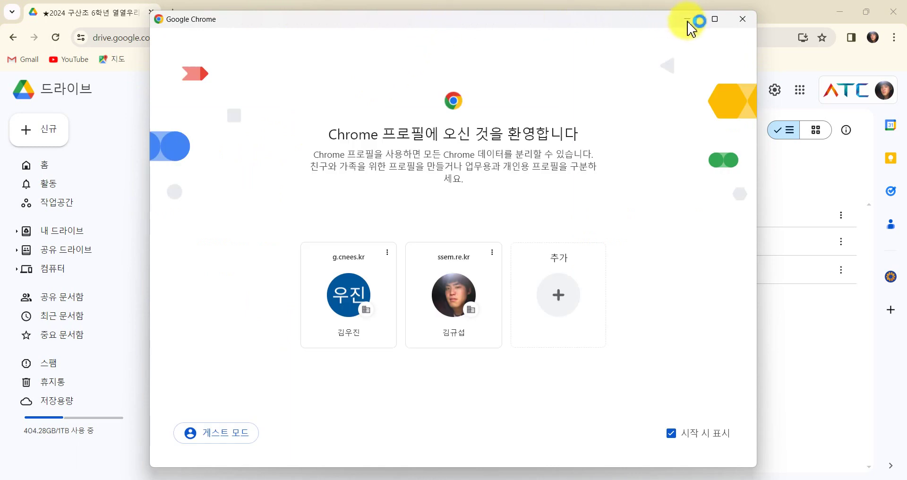
{"action": "left_click", "coordinate": [743, 19]}
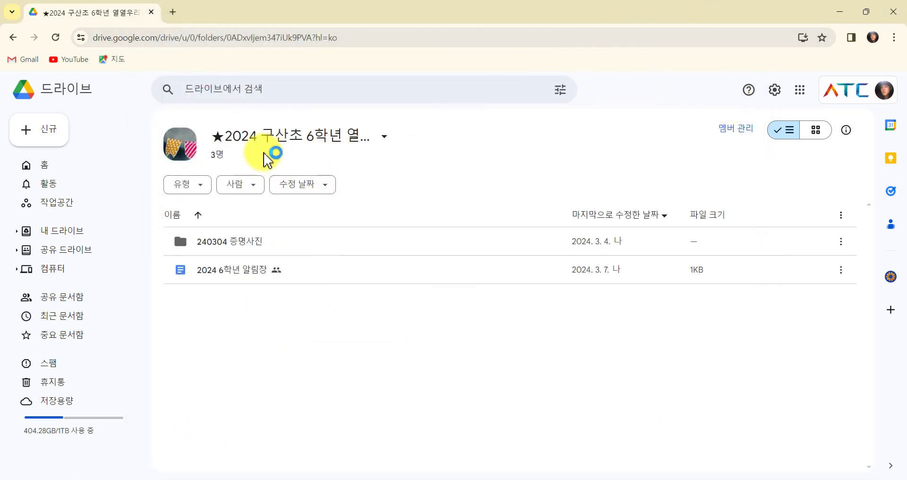
{"action": "left_click", "coordinate": [216, 156]}
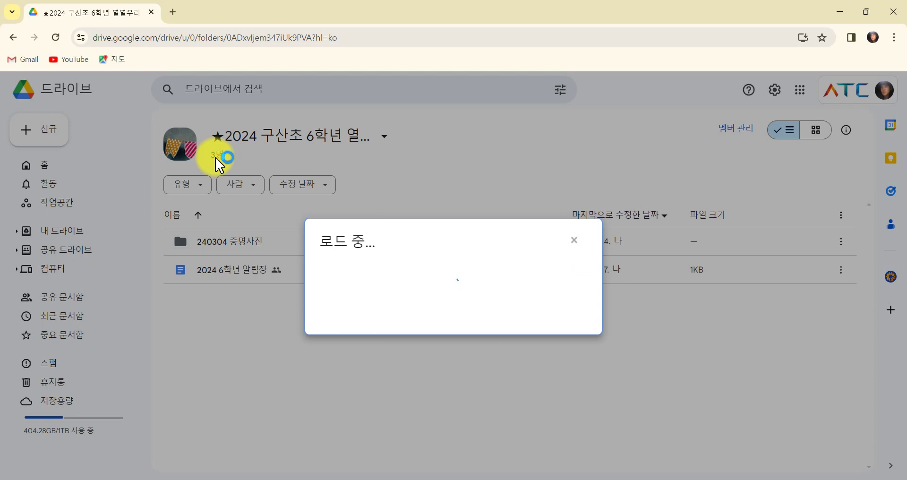
Enter two student school e-mail addresses as new shared-drive members.
{"action": "left_click", "coordinate": [407, 222]}
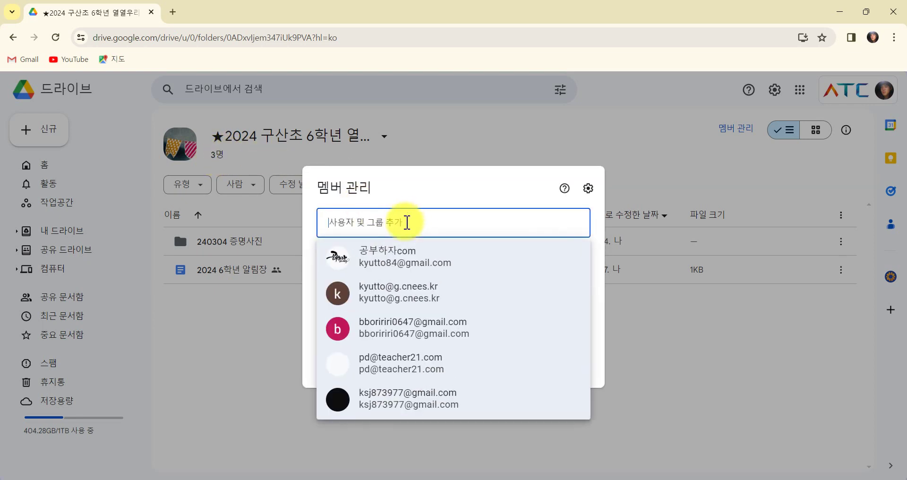
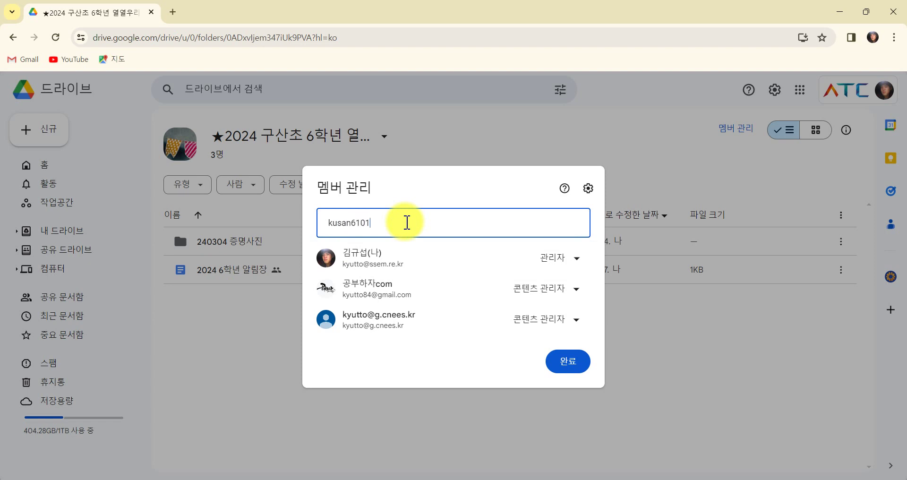
{"action": "key", "text": "ctrl+shift+m"}
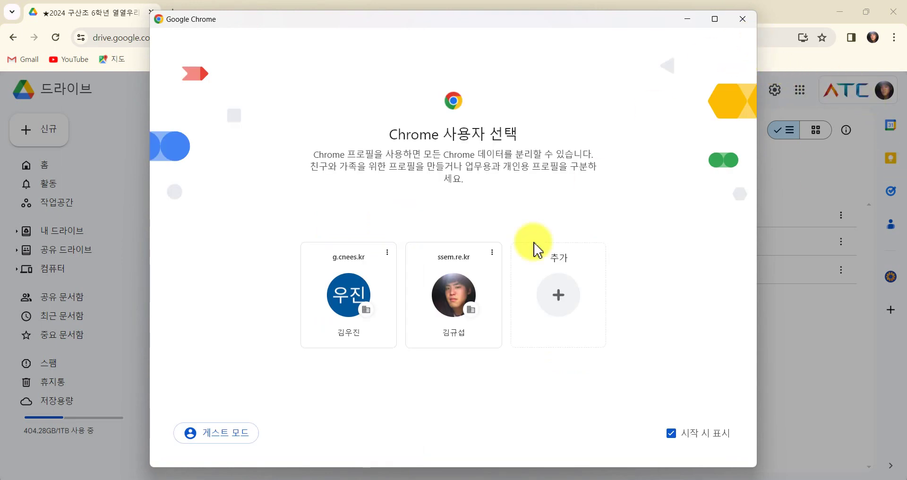
{"action": "left_click", "coordinate": [454, 295]}
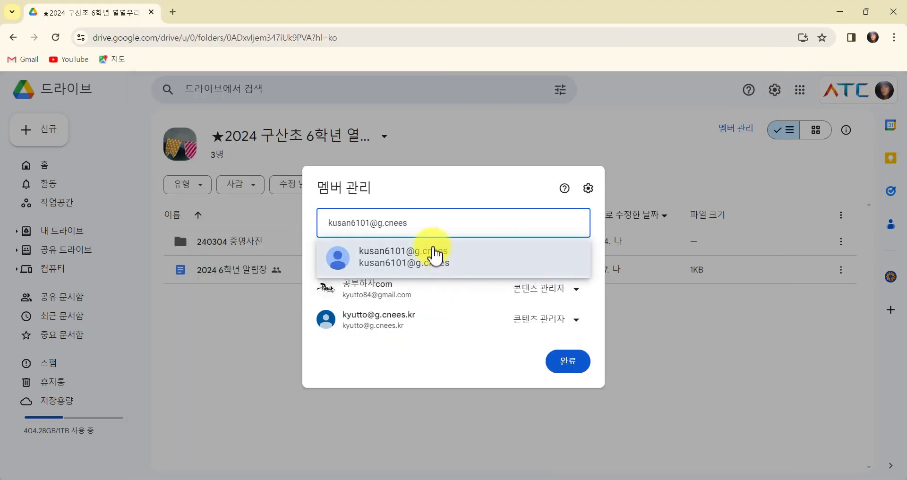
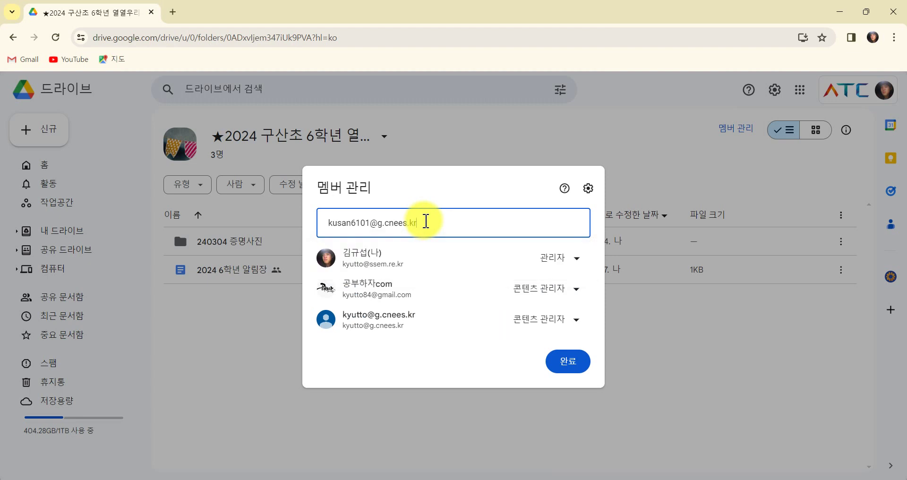
{"action": "key", "text": "ctrl+a"}
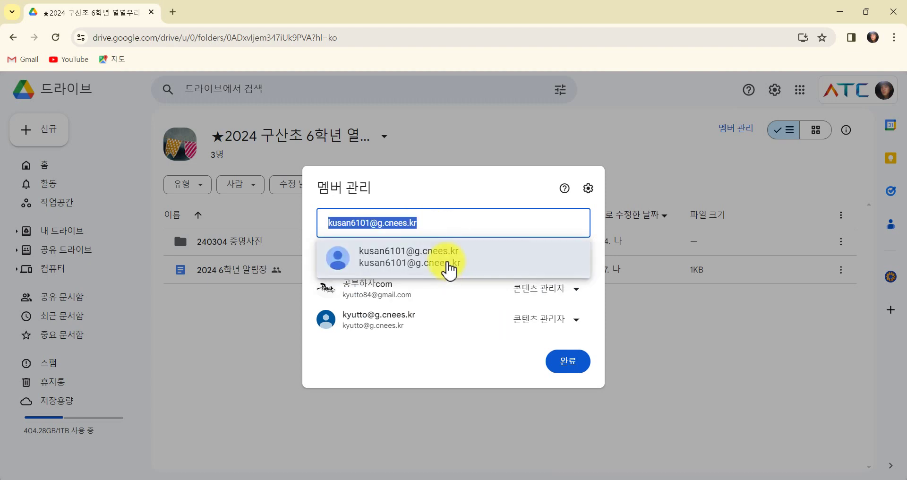
{"action": "left_click", "coordinate": [449, 269]}
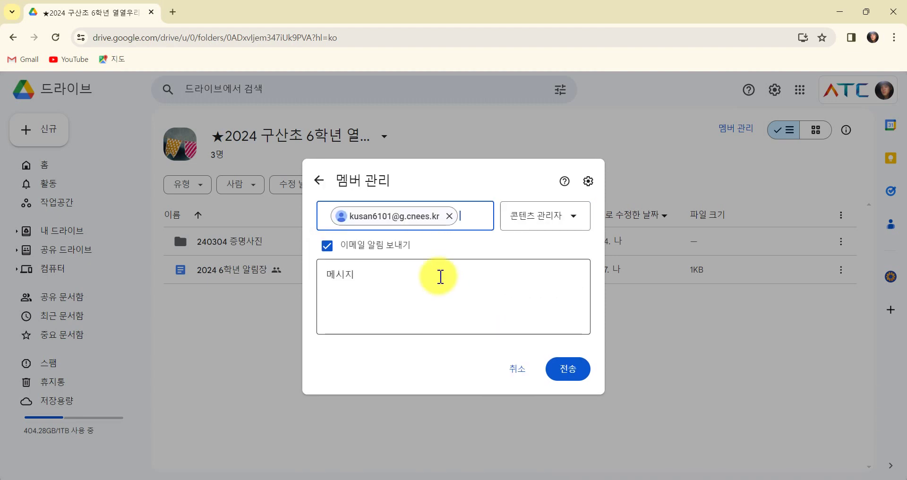
{"action": "left_click", "coordinate": [464, 217]}
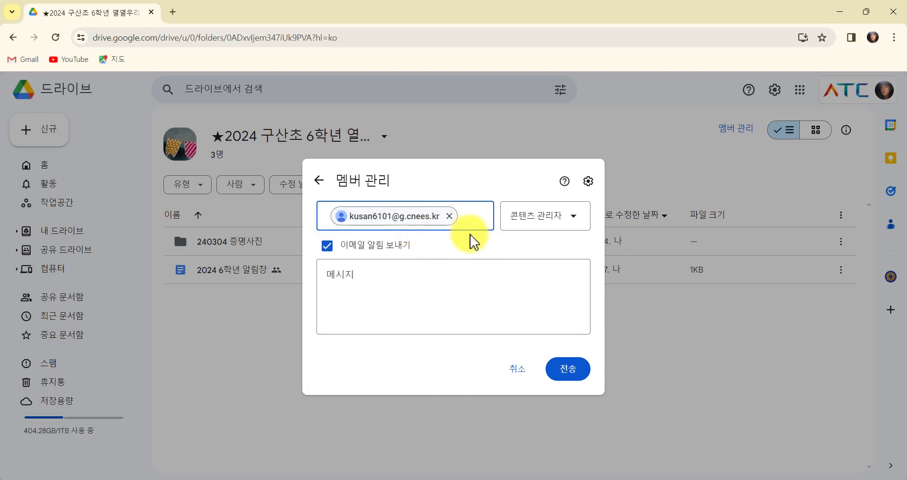
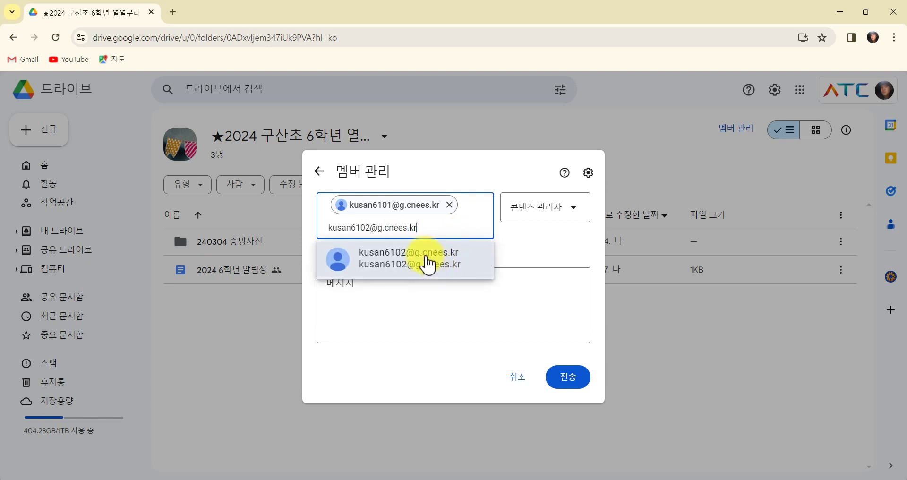
{"action": "left_click", "coordinate": [426, 260]}
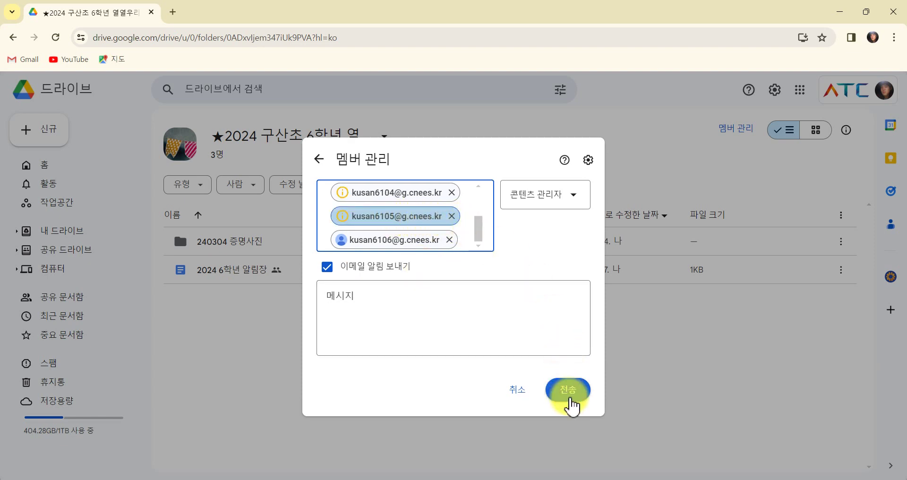
Send the invitations, acknowledge the unsupported-address alert, and cancel the invite.
{"action": "left_click", "coordinate": [569, 395]}
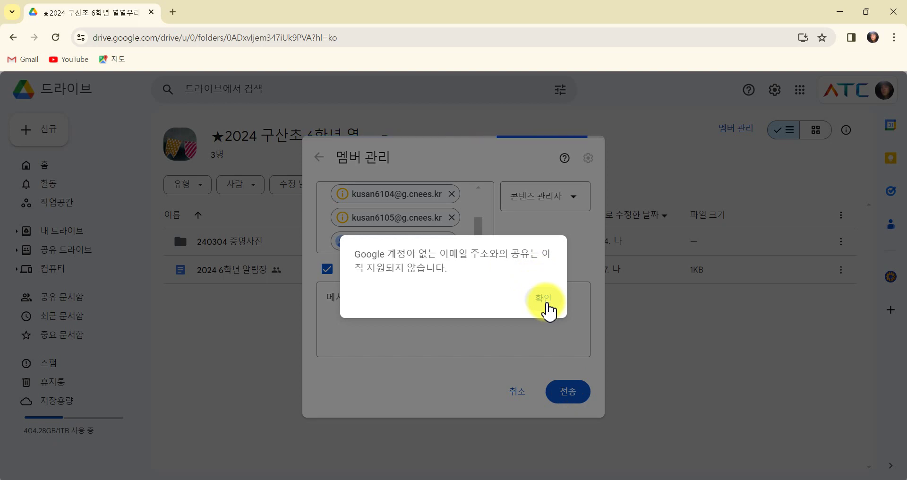
{"action": "left_click", "coordinate": [544, 299]}
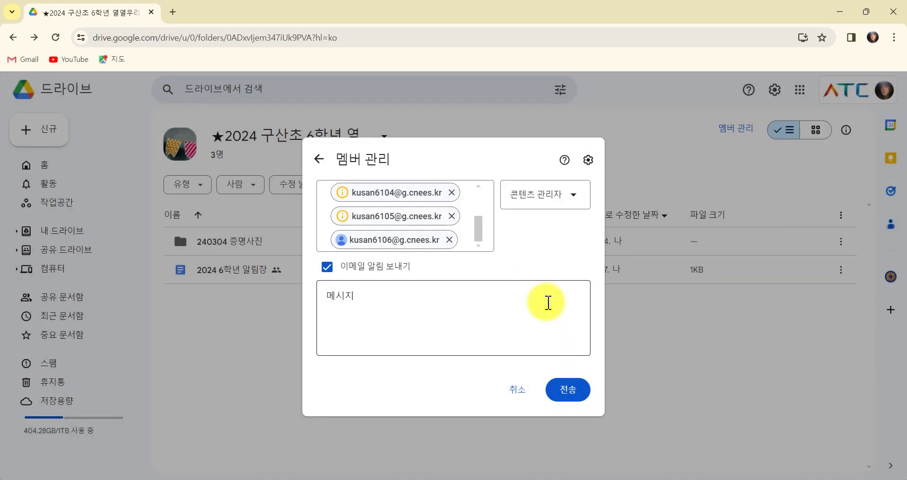
{"action": "left_click", "coordinate": [519, 388]}
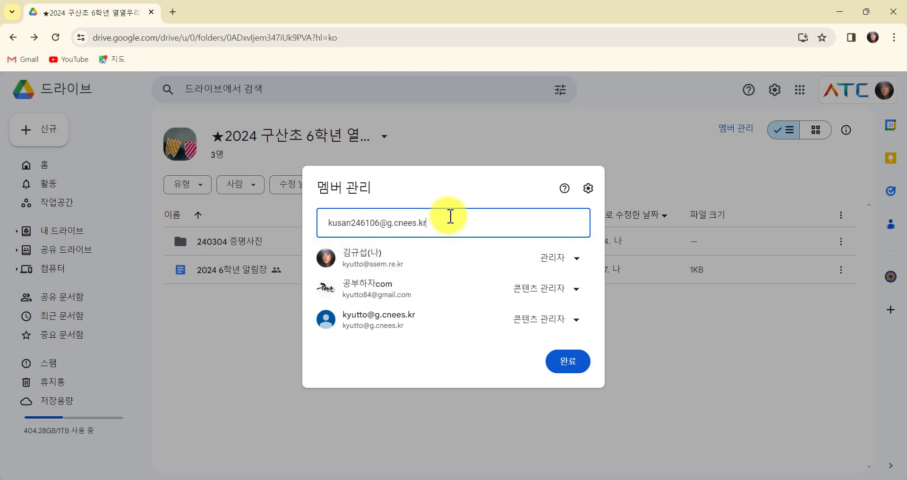
Add the student addresses as recipients, keeping the Content manager role.
{"action": "key", "text": "Return"}
{"action": "type", "text": "kusan"}
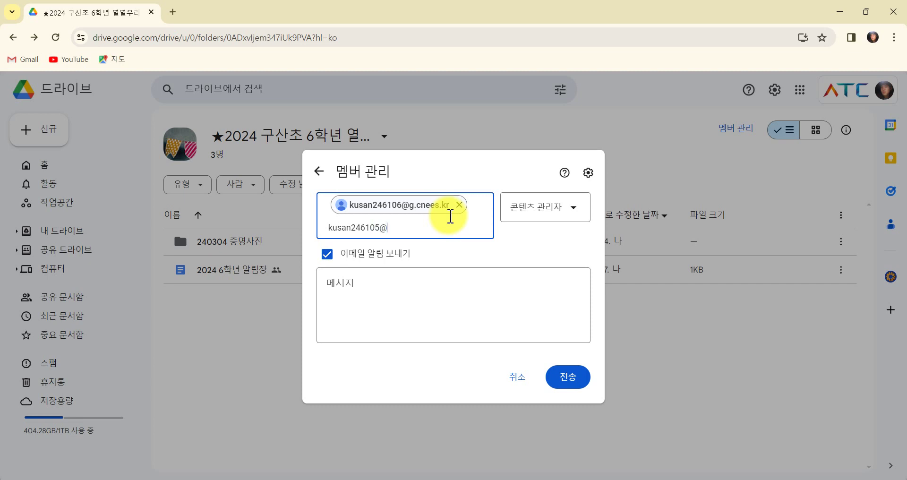
{"action": "type", "text": "kr"}
{"action": "key", "text": "Return"}
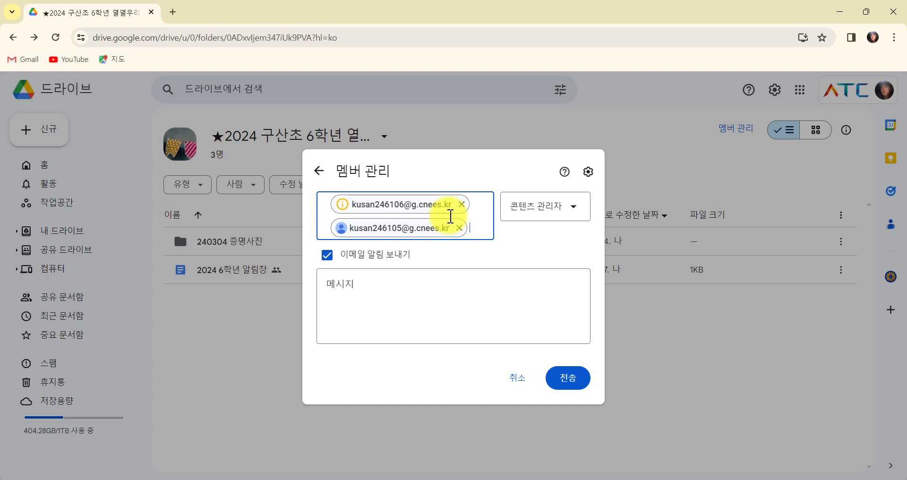
{"action": "key", "text": "ctrl+v"}
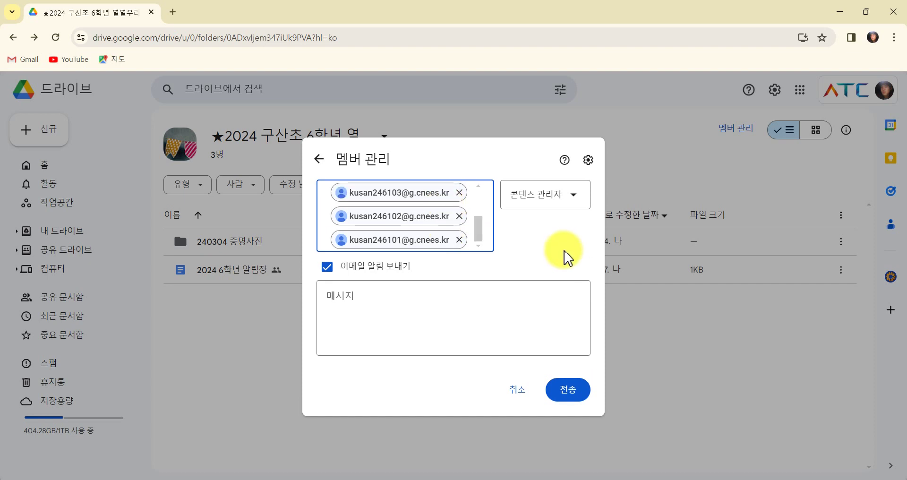
{"action": "left_click", "coordinate": [542, 194]}
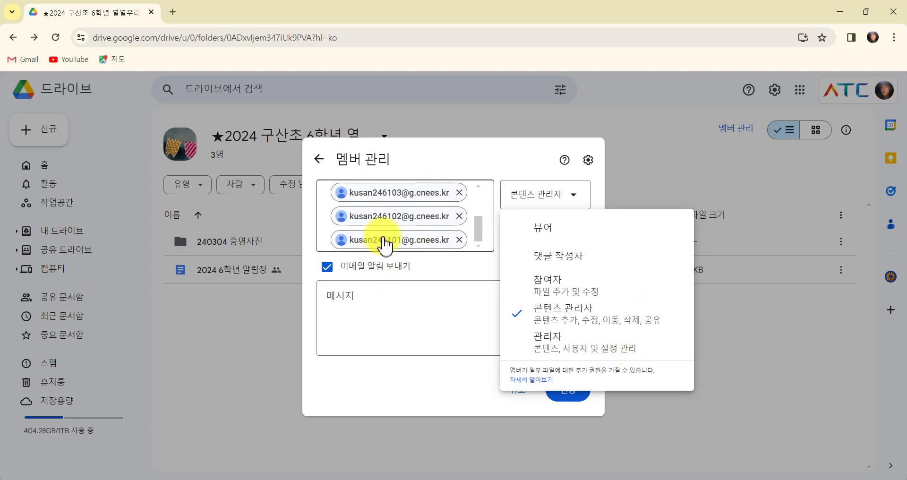
{"action": "left_click", "coordinate": [512, 340]}
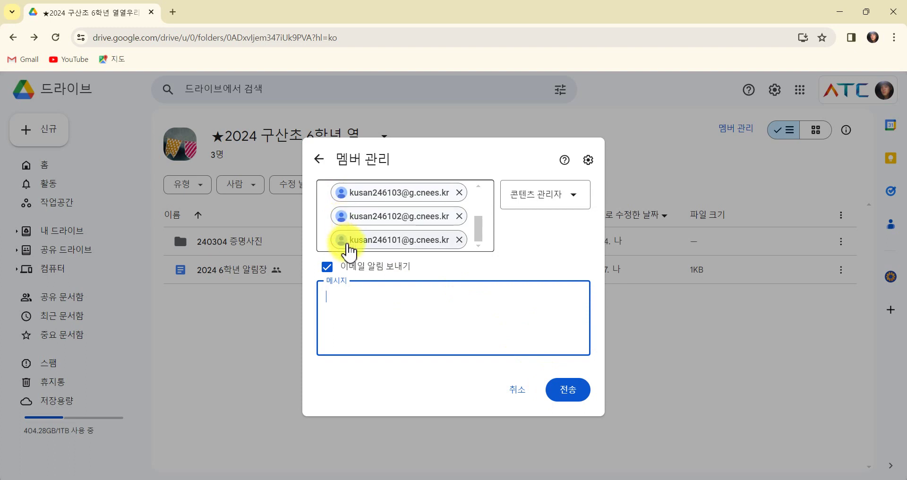
{"action": "scroll", "coordinate": [401, 220], "scroll_direction": "up", "scroll_amount": 3}
{"action": "mouse_move", "coordinate": [340, 196]}
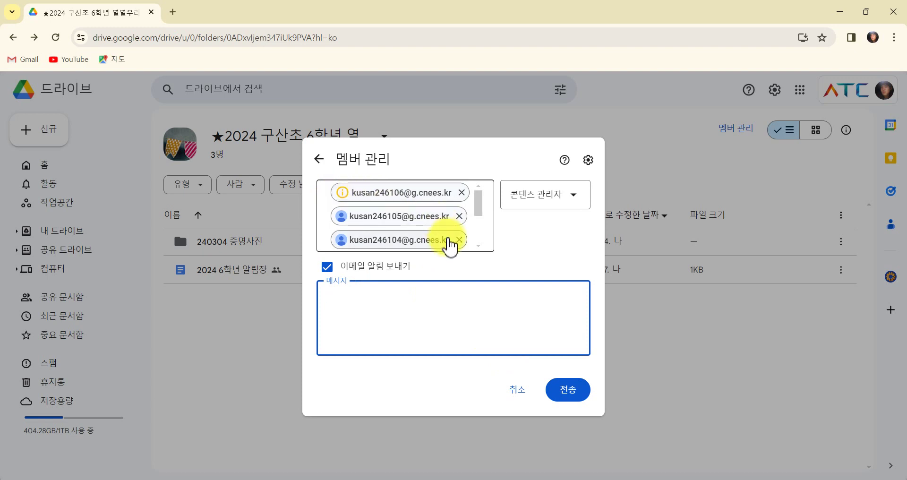
{"action": "scroll", "coordinate": [445, 223], "scroll_direction": "down", "scroll_amount": 3}
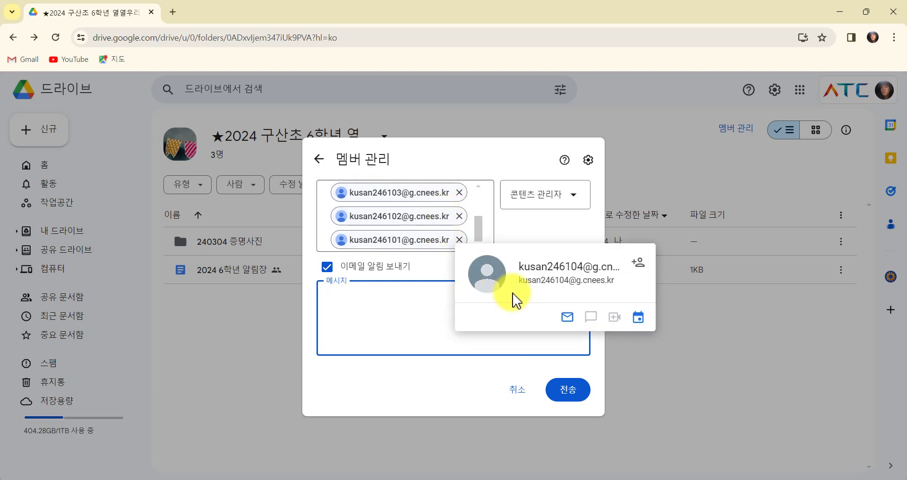
Send the invitations, clear the unsupported-address alert, resend, and choose Share anyway.
{"action": "left_click", "coordinate": [570, 391]}
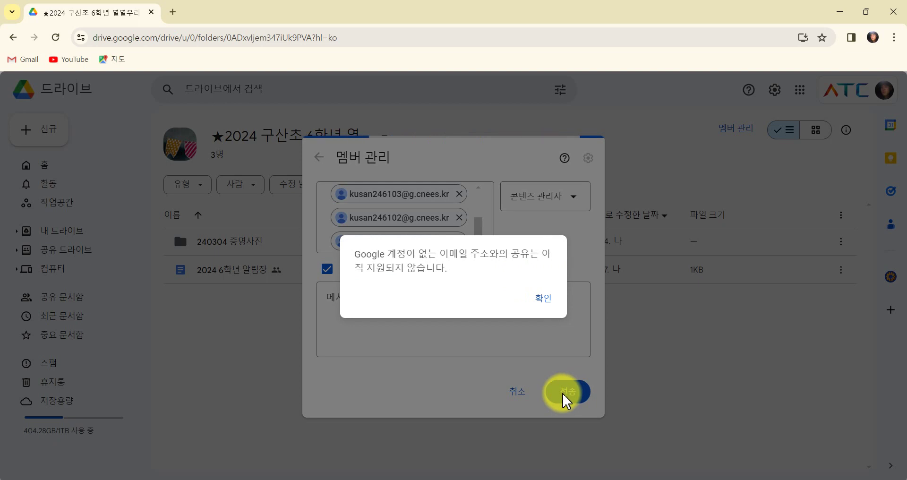
{"action": "left_click", "coordinate": [546, 303]}
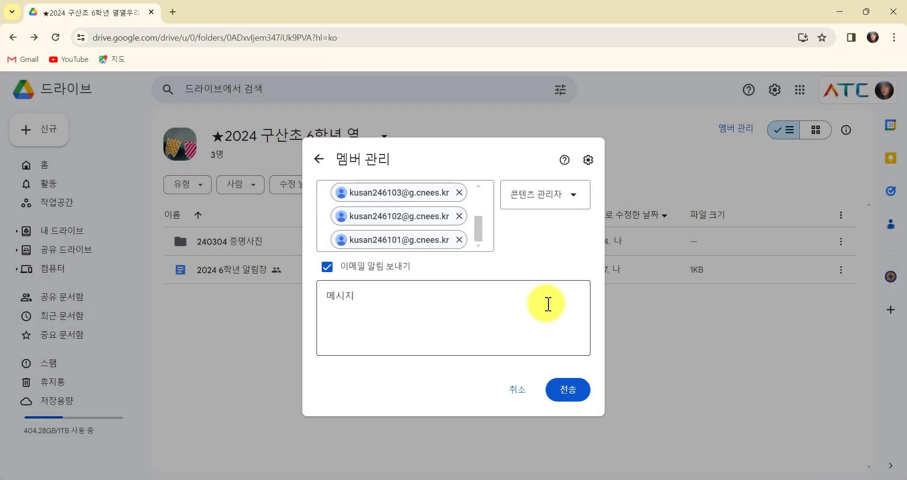
{"action": "scroll", "coordinate": [478, 227], "scroll_direction": "up", "scroll_amount": 2}
{"action": "left_click", "coordinate": [467, 196]}
{"action": "right_click", "coordinate": [467, 198]}
{"action": "key", "text": "Escape"}
{"action": "left_click", "coordinate": [579, 393]}
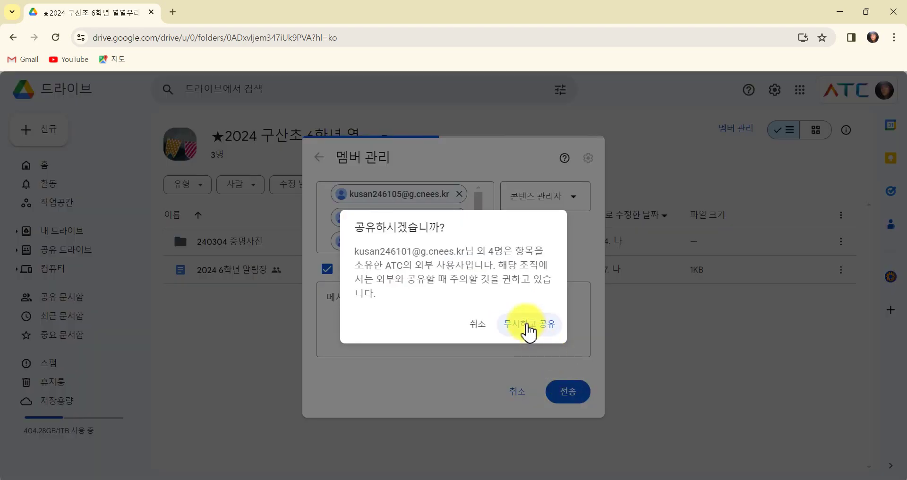
{"action": "left_click", "coordinate": [527, 323]}
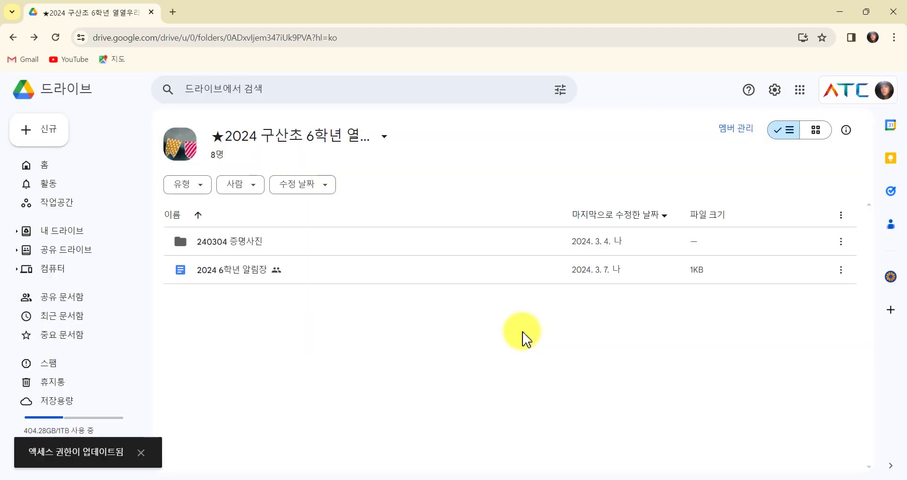
Change two members from 콘텐츠 관리자 to 관리자 and save the member changes.
{"action": "left_click", "coordinate": [216, 158]}
{"action": "scroll", "coordinate": [414, 297], "scroll_direction": "down", "scroll_amount": 3}
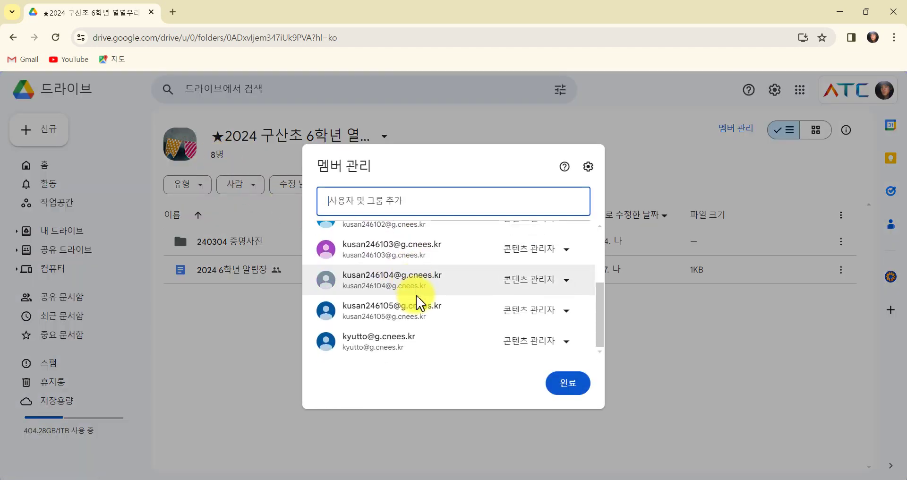
{"action": "scroll", "coordinate": [420, 300], "scroll_direction": "up", "scroll_amount": 3}
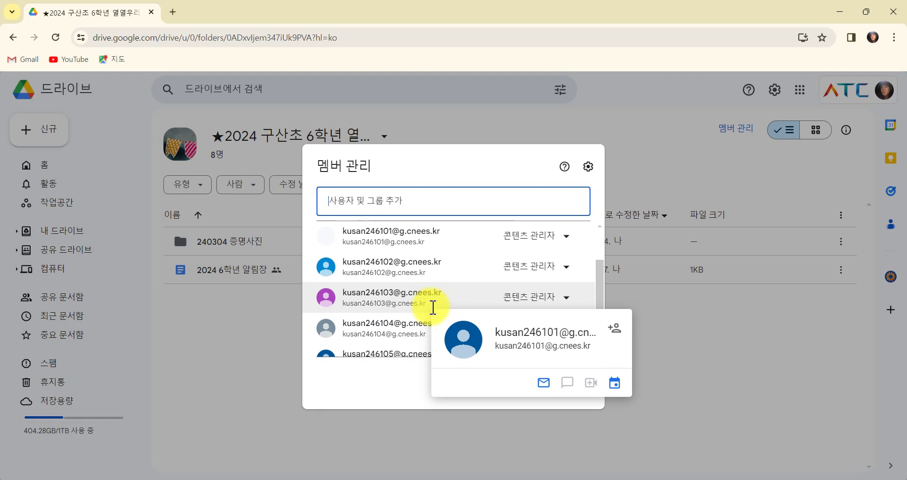
{"action": "scroll", "coordinate": [431, 311], "scroll_direction": "down", "scroll_amount": 3}
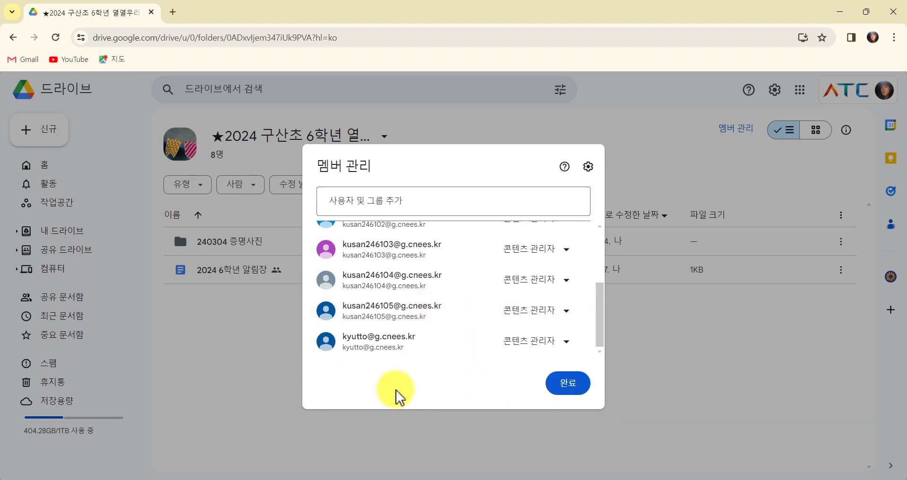
{"action": "left_click", "coordinate": [568, 341]}
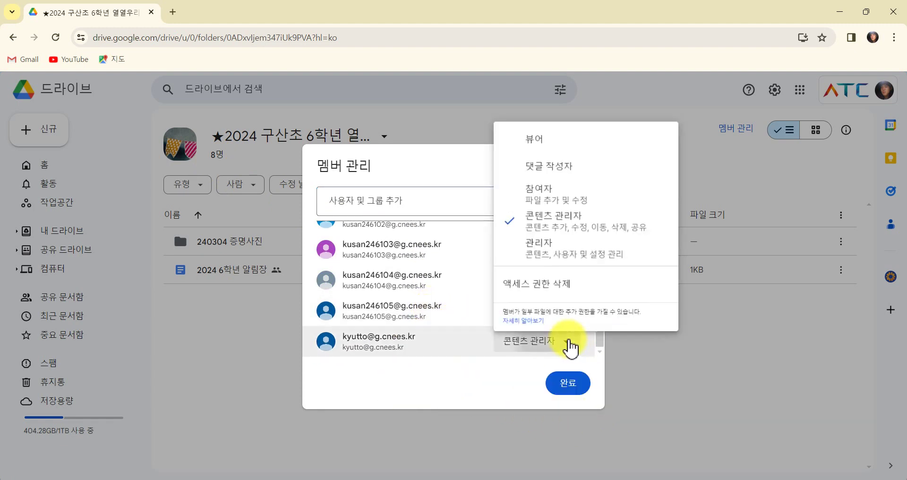
{"action": "left_click", "coordinate": [566, 249]}
{"action": "scroll", "coordinate": [577, 326], "scroll_direction": "up", "scroll_amount": 5}
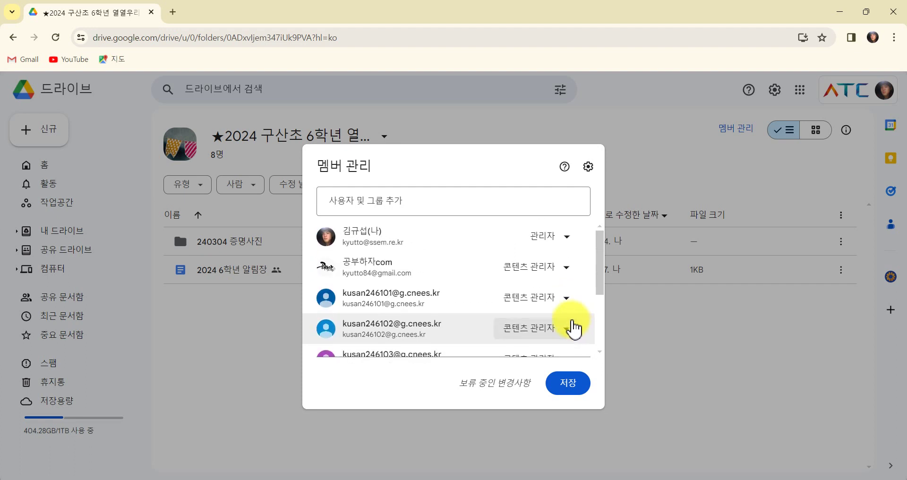
{"action": "left_click", "coordinate": [540, 266]}
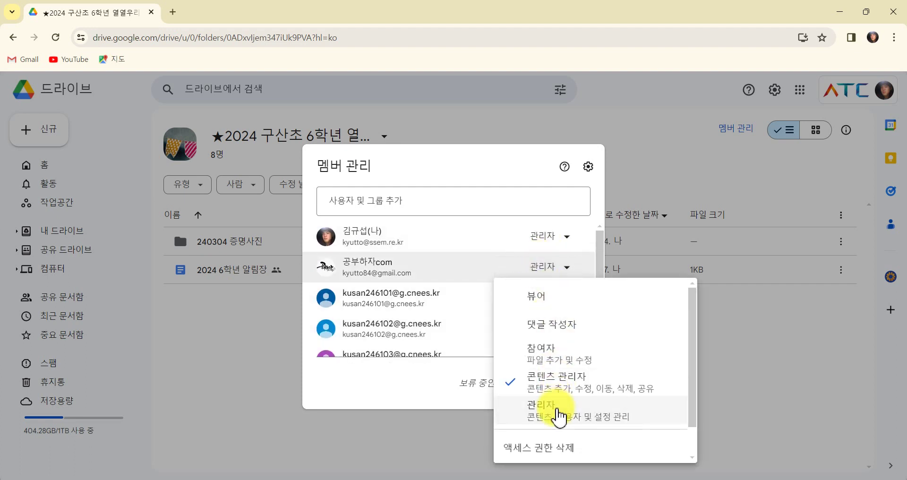
{"action": "left_click", "coordinate": [538, 409]}
{"action": "scroll", "coordinate": [551, 325], "scroll_direction": "down", "scroll_amount": 3}
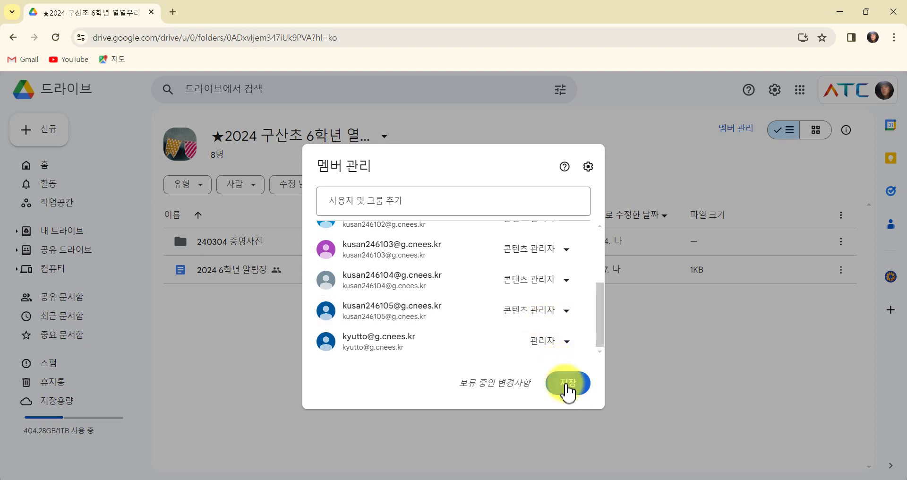
{"action": "left_click", "coordinate": [569, 387]}
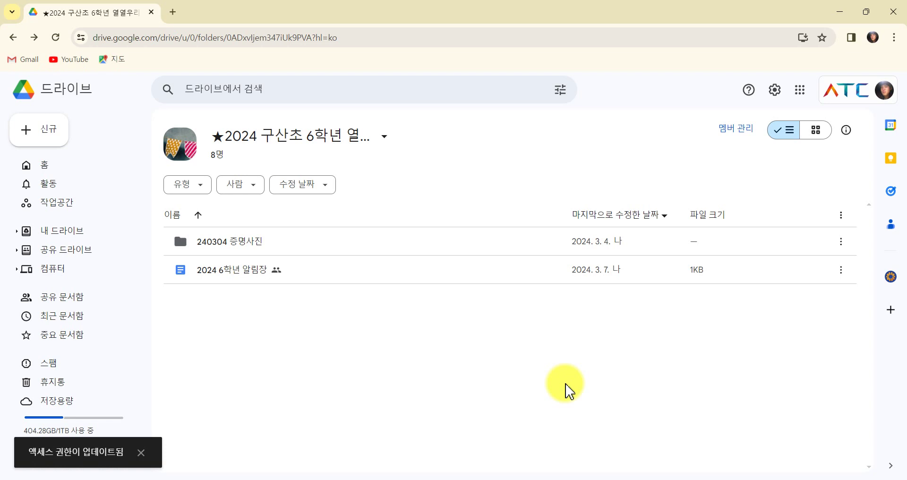
In the student's window, open the shared drive and its 240304 증명사진 folder, then return.
{"action": "left_click", "coordinate": [531, 478]}
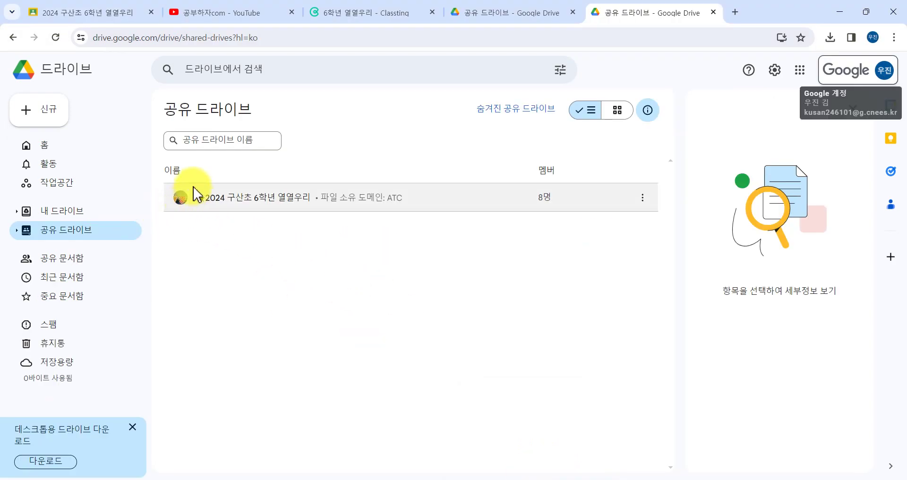
{"action": "double_click", "coordinate": [289, 208]}
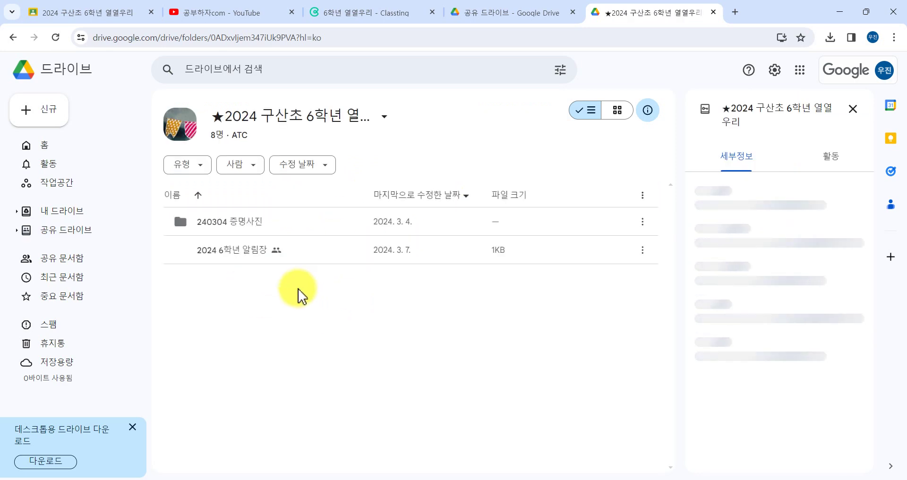
{"action": "double_click", "coordinate": [259, 226]}
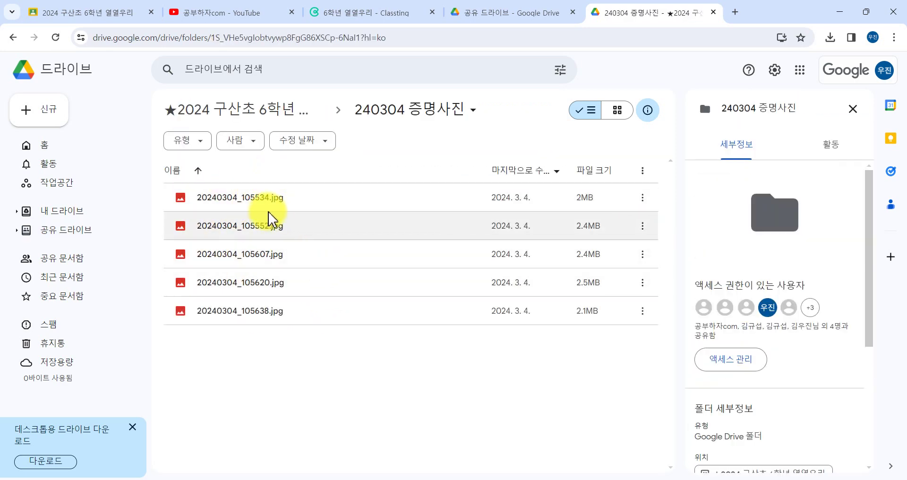
{"action": "left_click", "coordinate": [302, 122]}
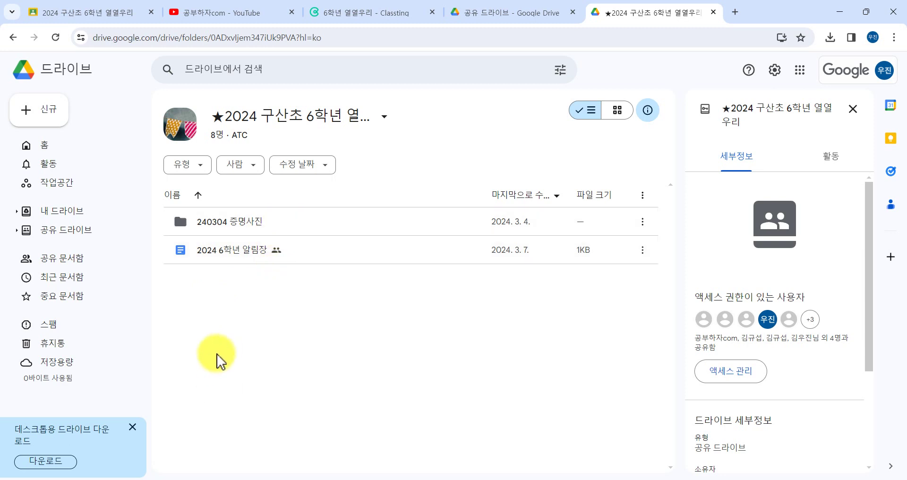
Create a new folder named 국어 in the shared drive and open it.
{"action": "right_click", "coordinate": [212, 290]}
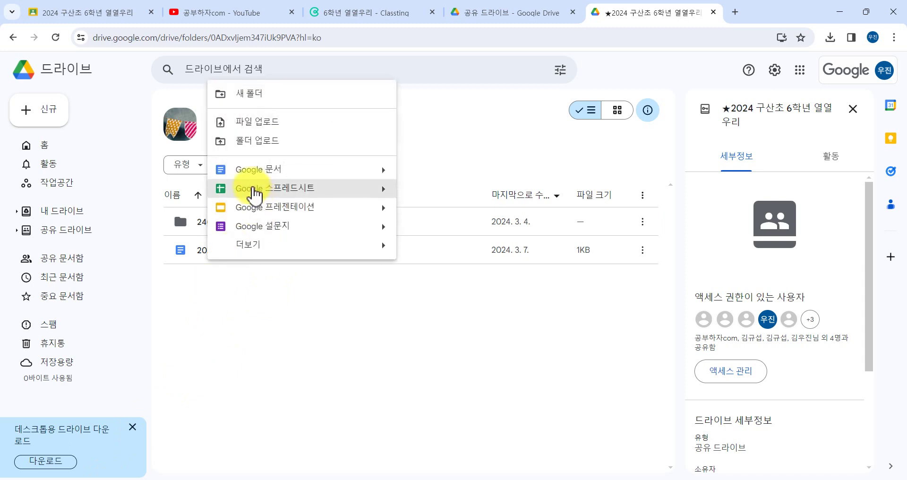
{"action": "left_click", "coordinate": [261, 97]}
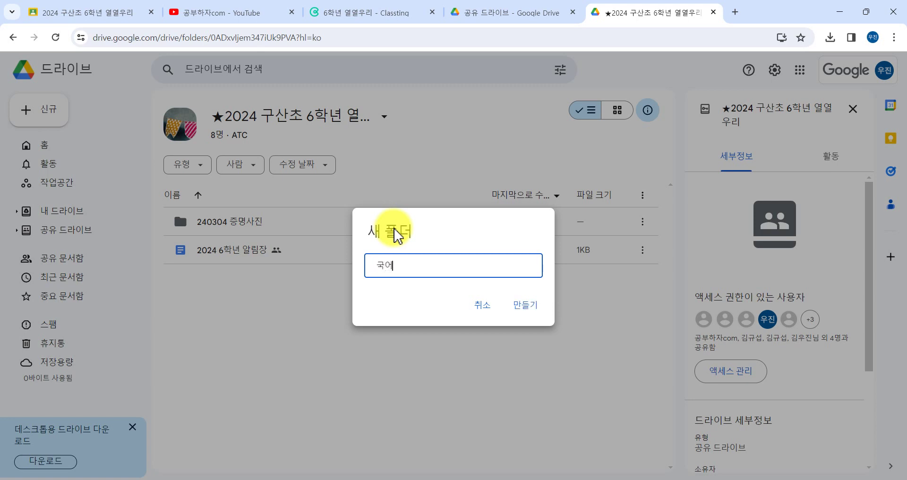
{"action": "key", "text": "Return"}
{"action": "double_click", "coordinate": [237, 254]}
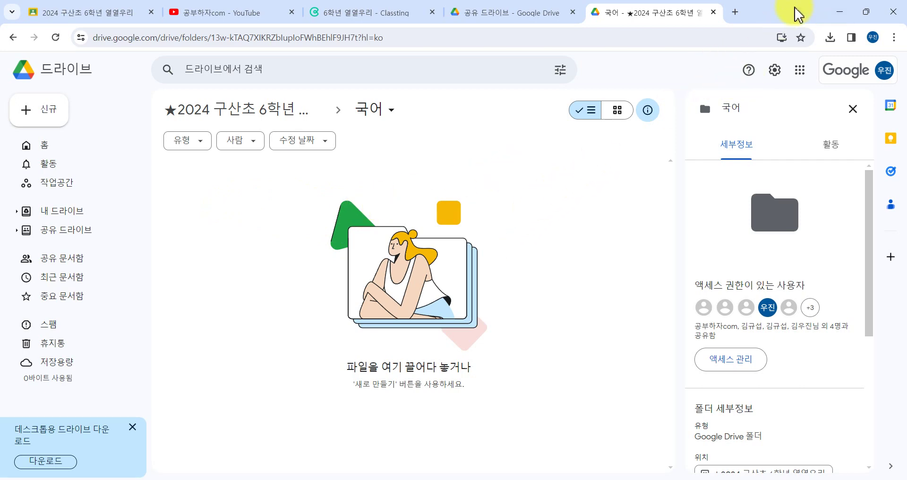
Snap the Chrome window to the right half to expose the desktop.
{"action": "key", "text": "super+Left"}
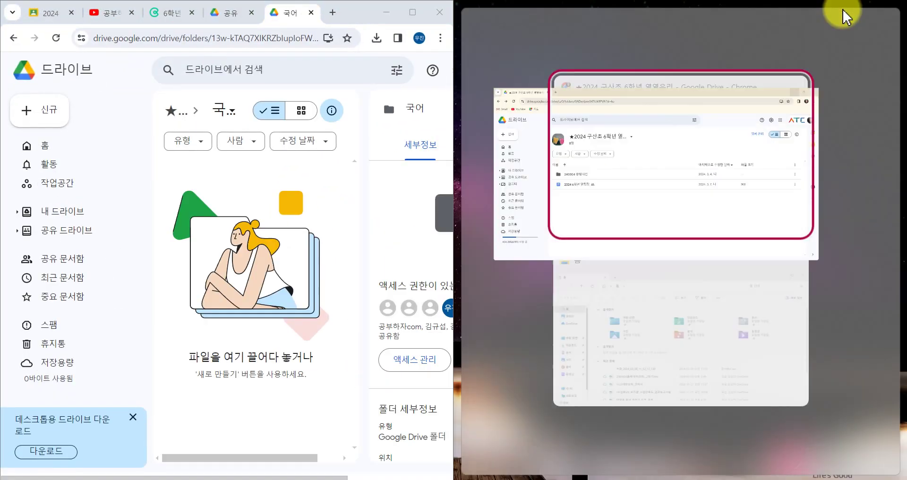
{"action": "left_click", "coordinate": [757, 31]}
{"action": "left_click", "coordinate": [836, 12]}
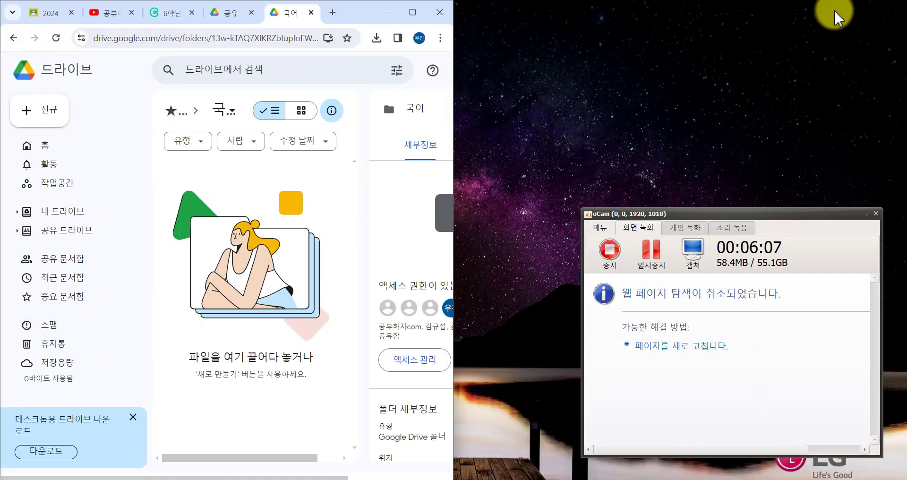
{"action": "left_click_drag", "start_coordinate": [353, 19], "coordinate": [784, 19]}
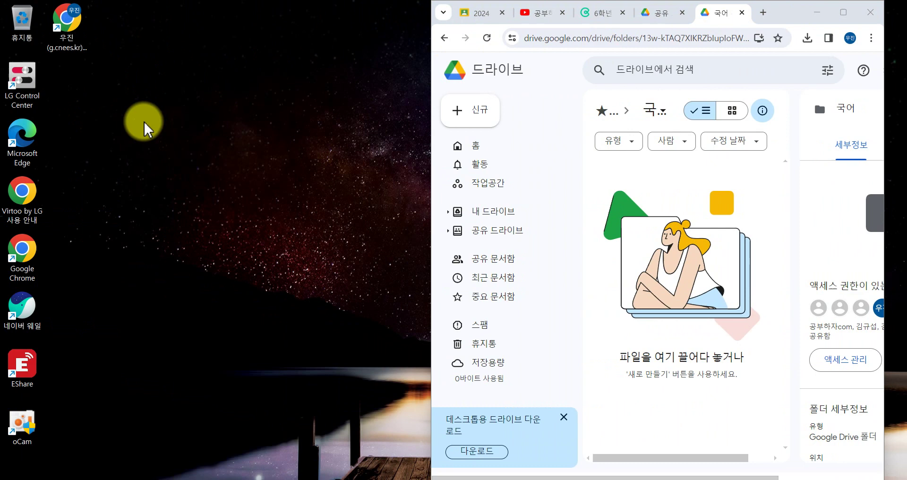
{"action": "left_click", "coordinate": [162, 150]}
Create a desktop Excel worksheet, name it with the student number, and drag it into 국어.
{"action": "right_click", "coordinate": [146, 160]}
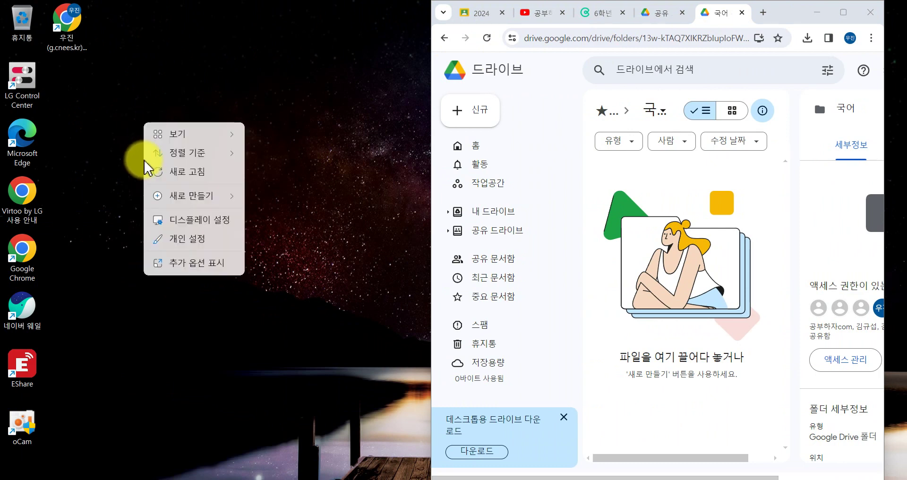
{"action": "left_click", "coordinate": [182, 264]}
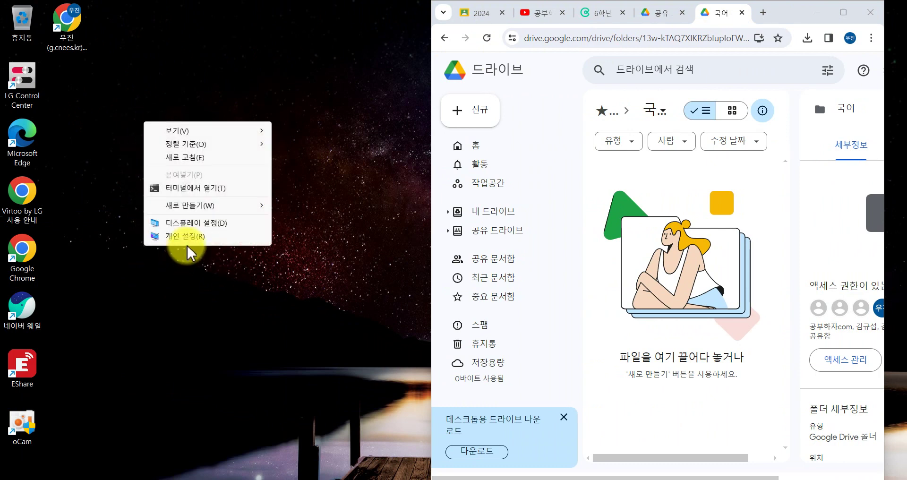
{"action": "mouse_move", "coordinate": [243, 205]}
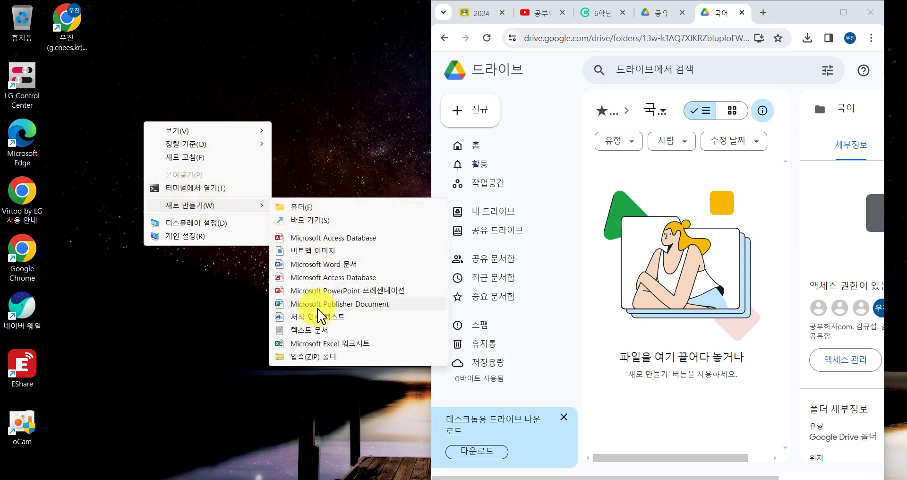
{"action": "left_click", "coordinate": [316, 345]}
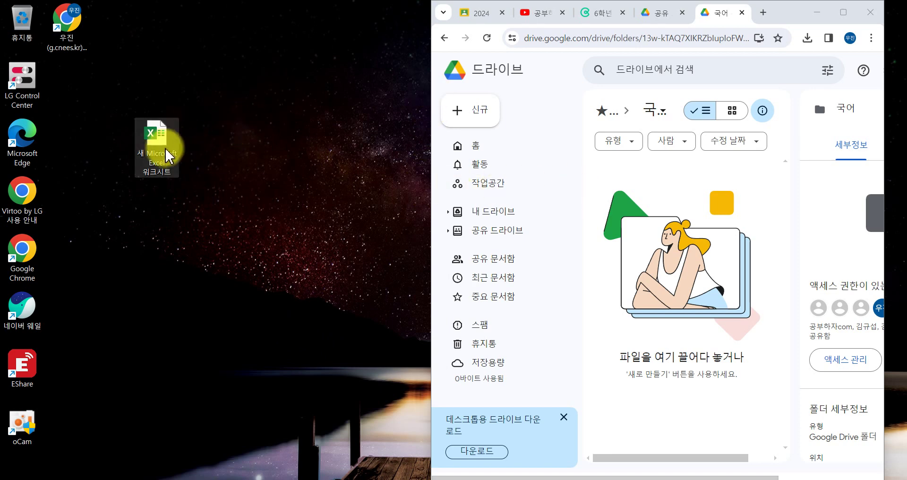
{"action": "left_click_drag", "start_coordinate": [152, 144], "coordinate": [154, 201]}
{"action": "left_click", "coordinate": [161, 226]}
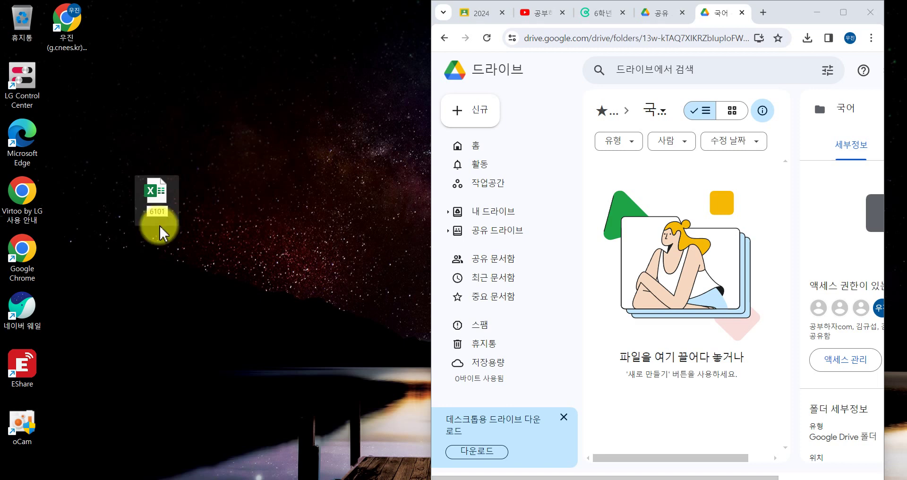
{"action": "key", "text": "Return"}
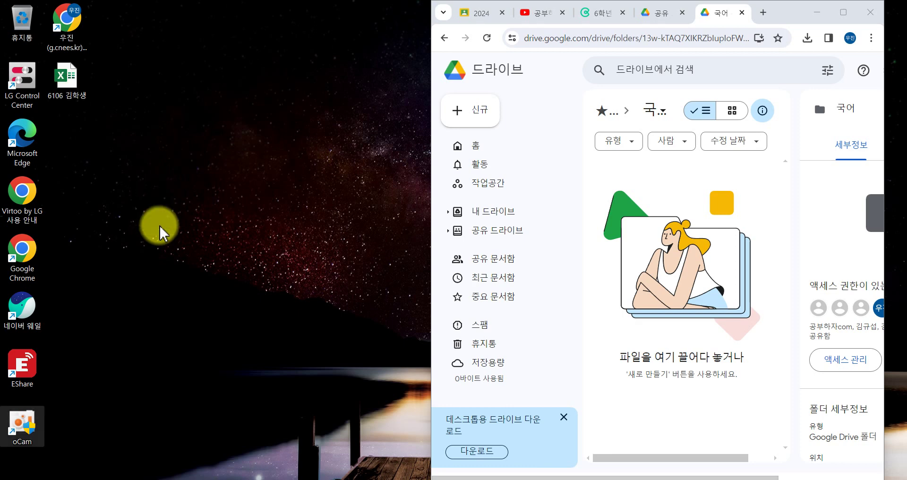
{"action": "left_click_drag", "start_coordinate": [75, 75], "coordinate": [681, 198]}
Maximize Chrome, view the uploaded 6106 workbook's options, and deselect it in the 국어 folder.
{"action": "left_click", "coordinate": [843, 13]}
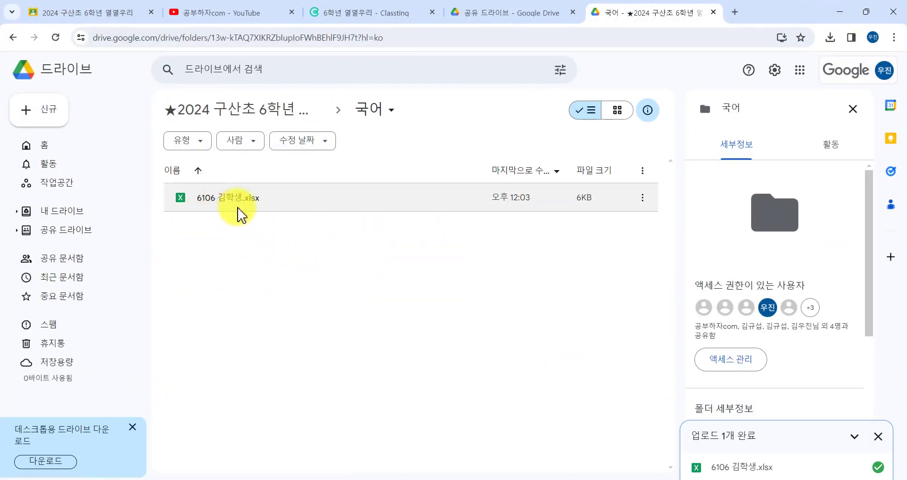
{"action": "left_click", "coordinate": [644, 198]}
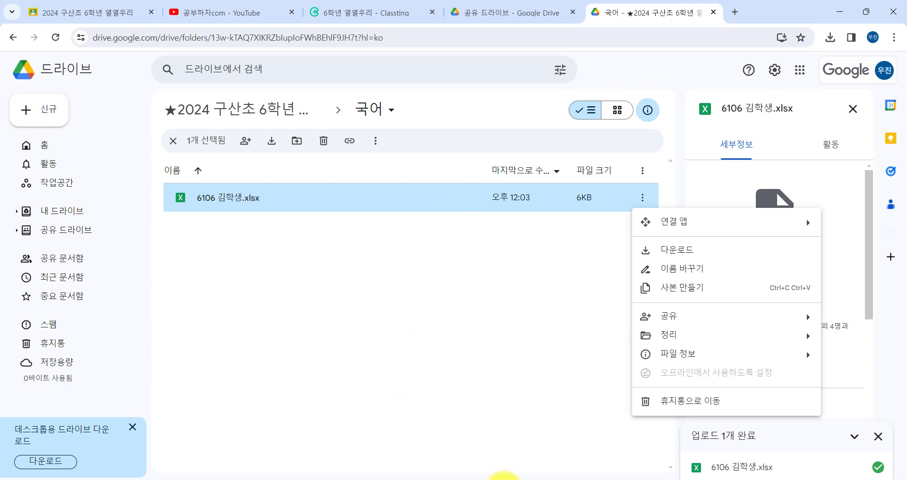
{"action": "left_click", "coordinate": [504, 479]}
{"action": "scroll", "coordinate": [169, 296], "scroll_direction": "down", "scroll_amount": 1}
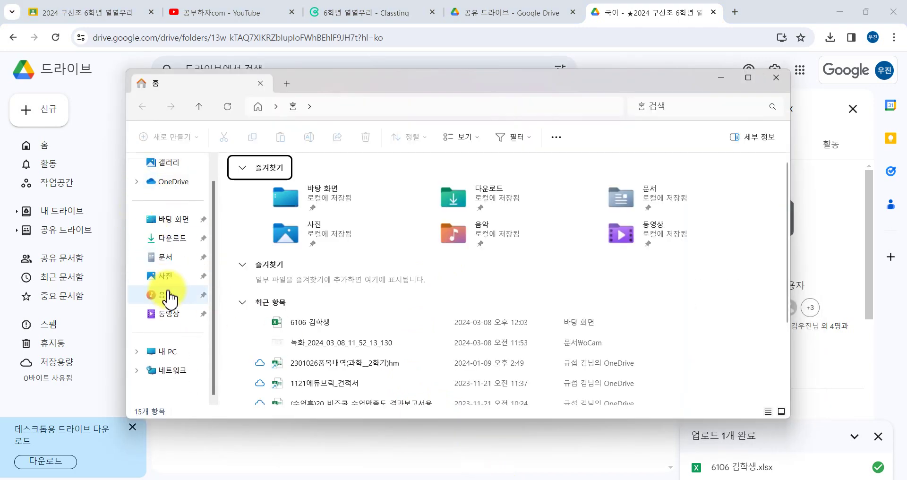
{"action": "left_click", "coordinate": [639, 17]}
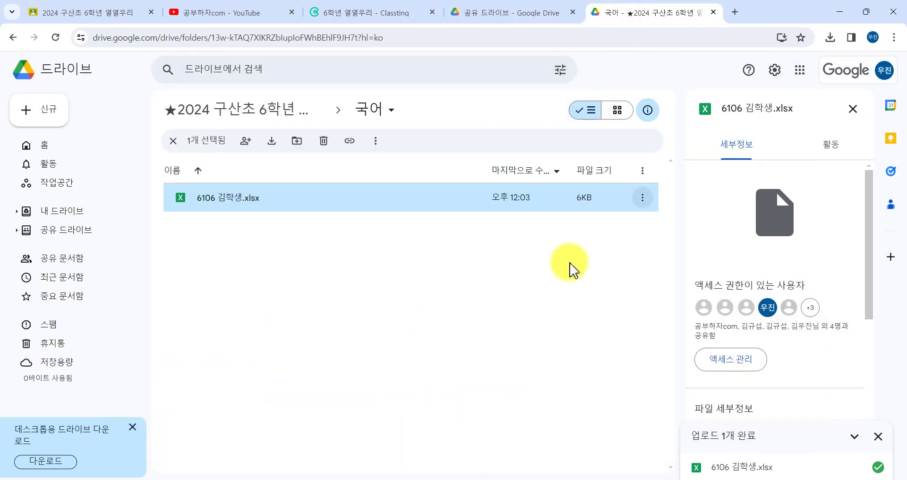
{"action": "left_click", "coordinate": [482, 278]}
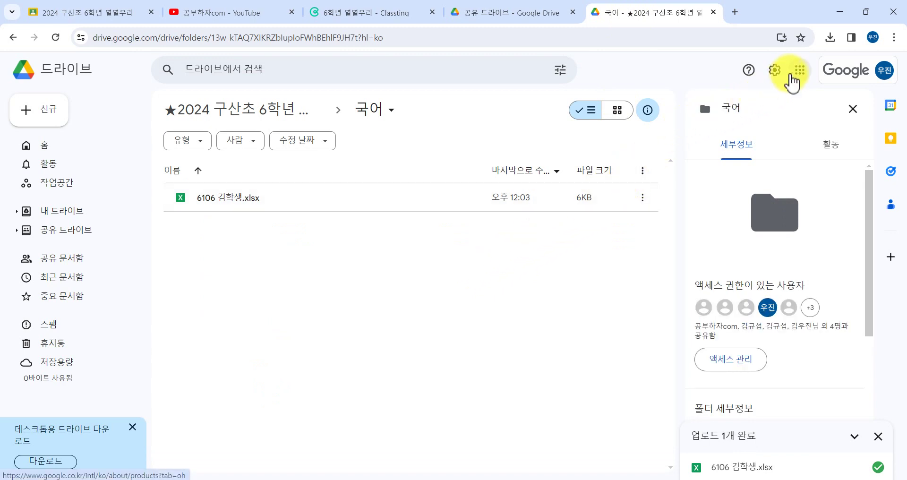
From Drive settings, open 데스크톱용 드라이브 다운로드 and download GoogleDriveSetup.exe (177MB).
{"action": "left_click", "coordinate": [776, 72]}
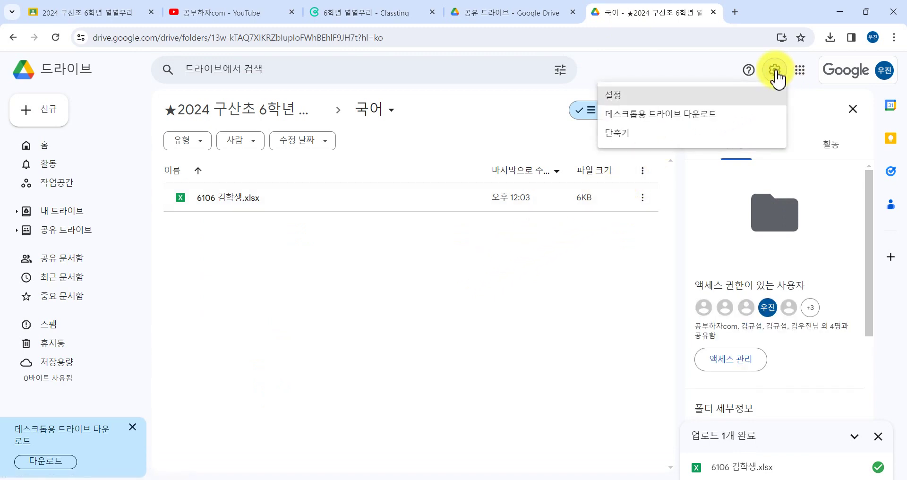
{"action": "left_click", "coordinate": [752, 114]}
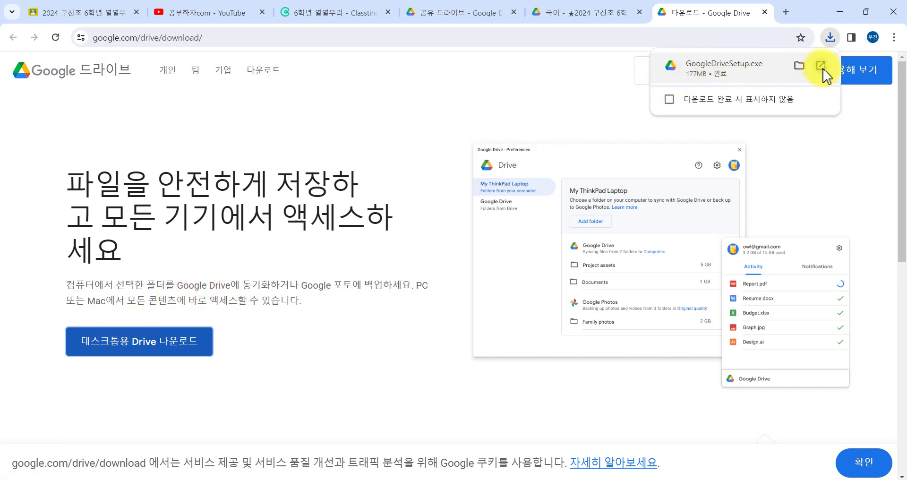
Run GoogleDriveSetup.exe, install Google Drive for desktop and launch it (설치, 실행).
{"action": "left_click", "coordinate": [821, 66]}
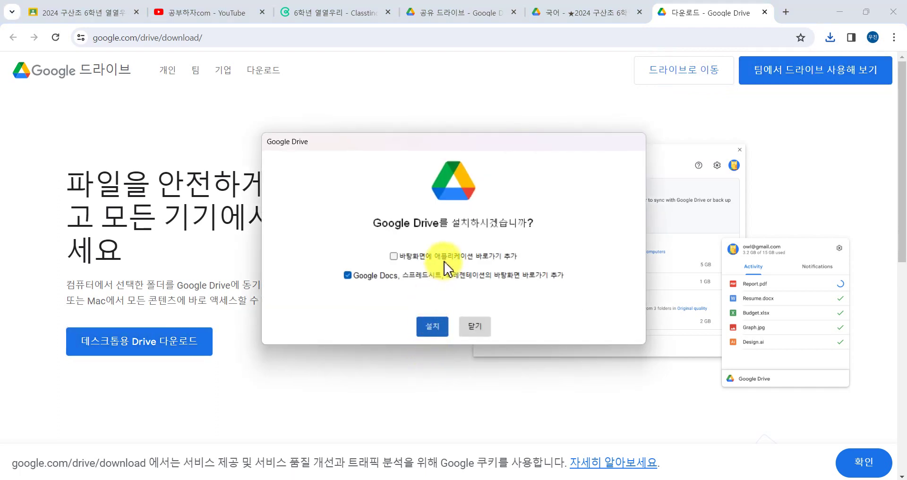
{"action": "left_click", "coordinate": [433, 330]}
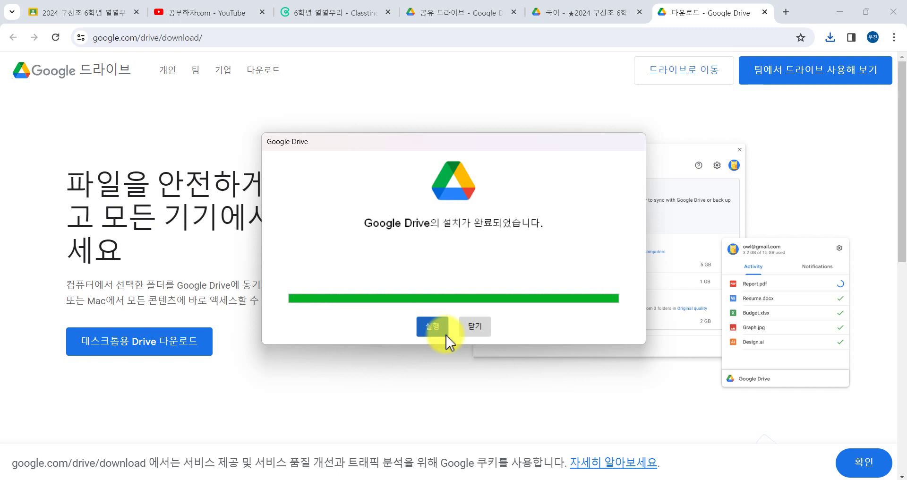
{"action": "left_click", "coordinate": [430, 325]}
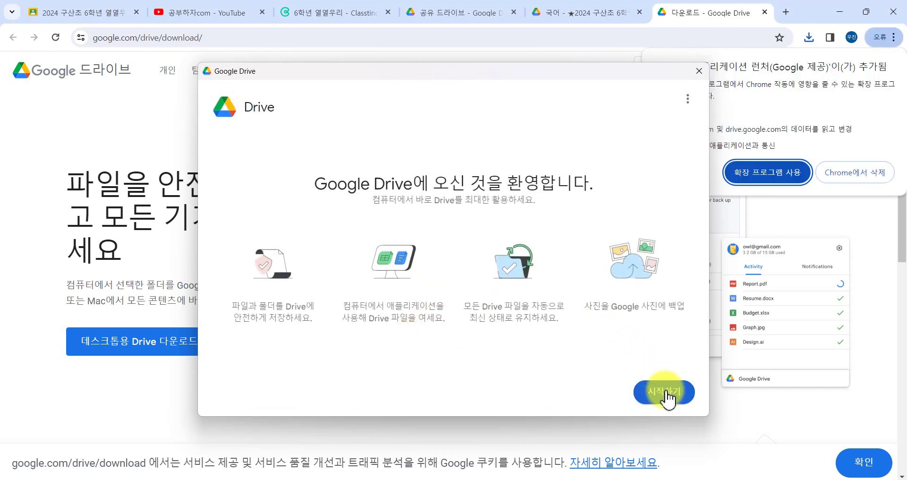
Enable the Drive Application Launcher extension in Chrome (확장 프로그램 사용).
{"action": "left_click_drag", "start_coordinate": [618, 84], "coordinate": [560, 76]}
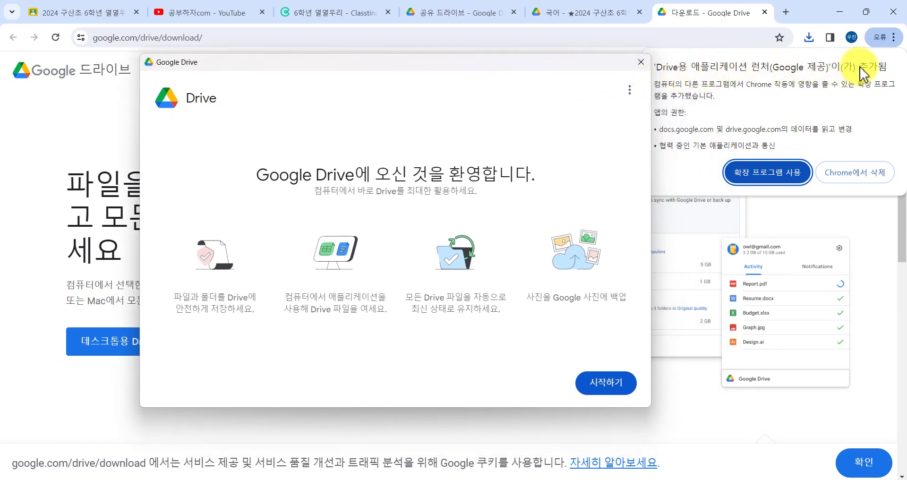
{"action": "left_click", "coordinate": [754, 178]}
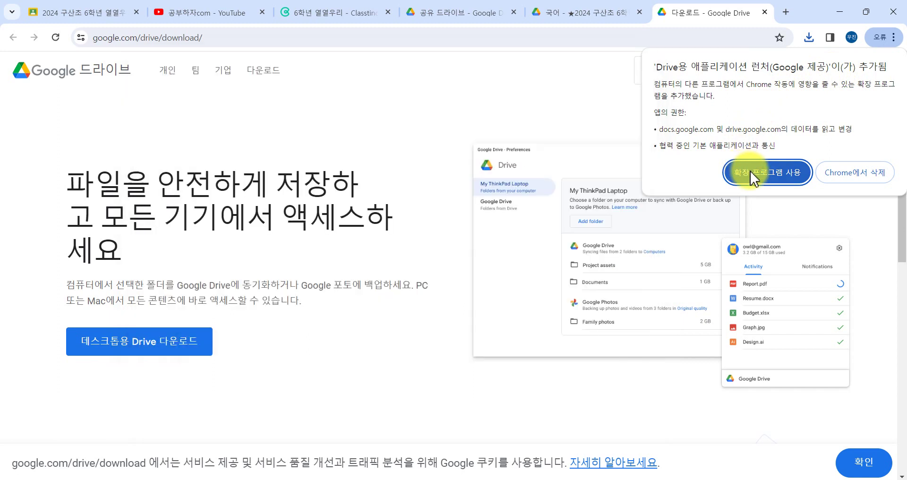
{"action": "left_click", "coordinate": [755, 178]}
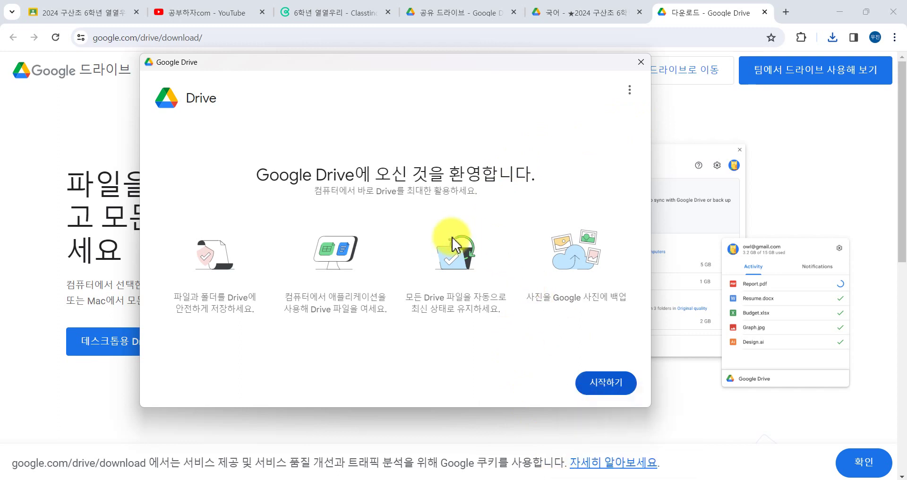
Sign in to Drive for desktop with the school account.
{"action": "left_click", "coordinate": [600, 383]}
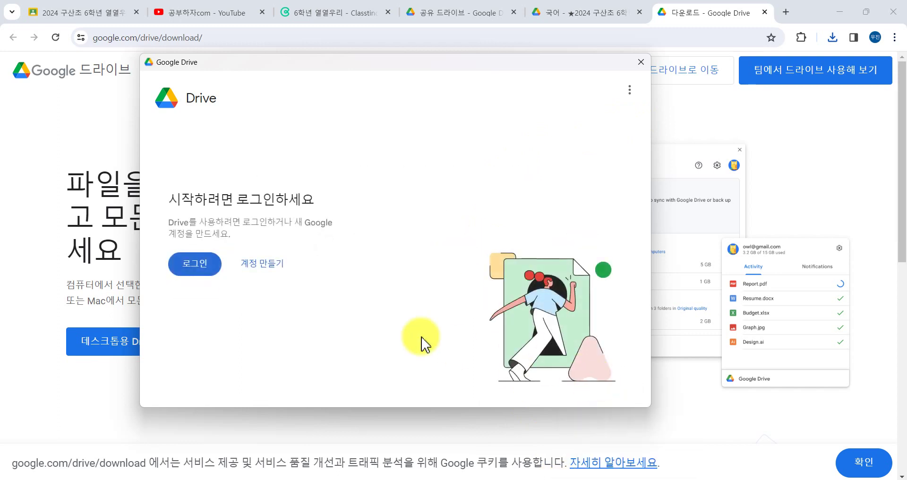
{"action": "left_click", "coordinate": [214, 265]}
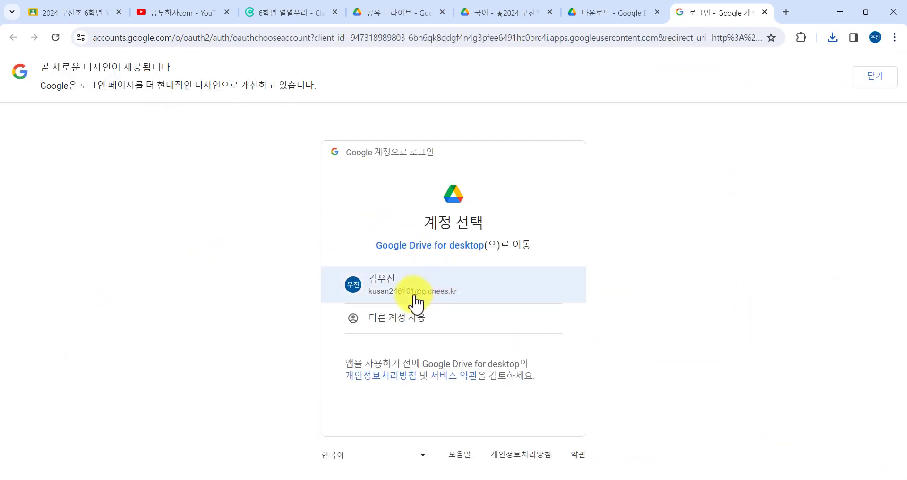
{"action": "left_click", "coordinate": [416, 298]}
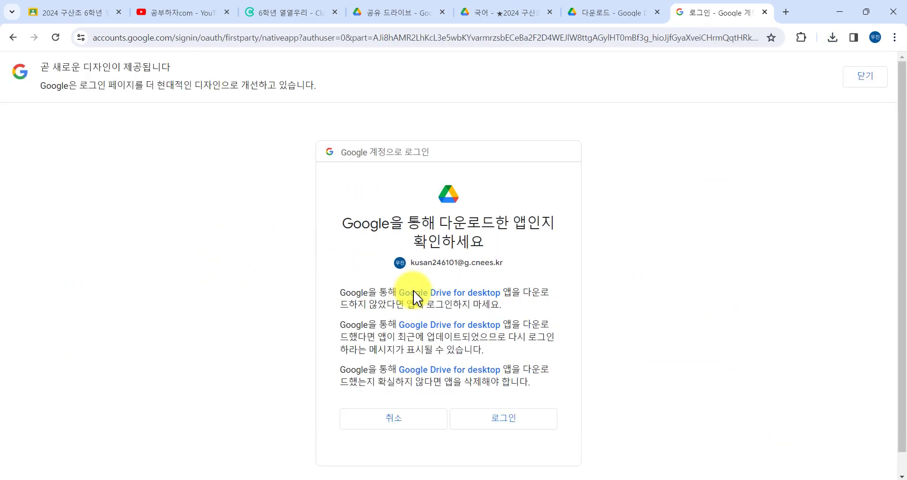
{"action": "left_click", "coordinate": [506, 419]}
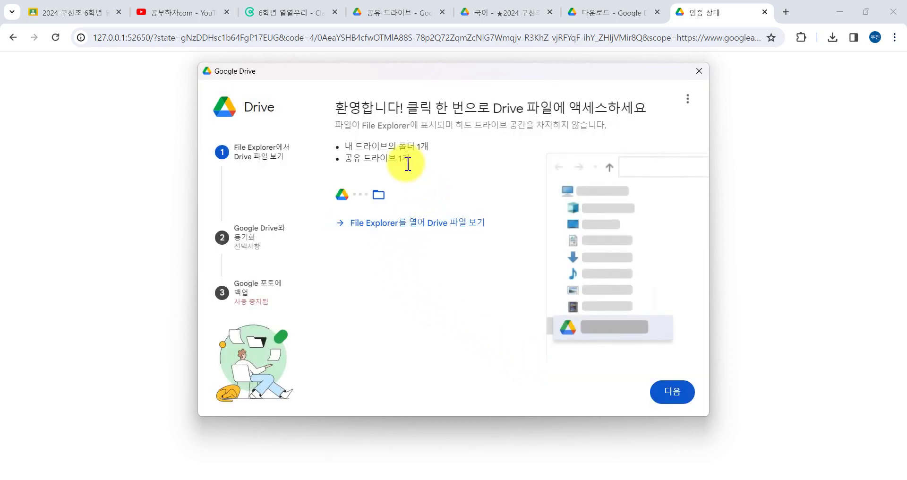
Skip folder syncing (건너뛰기), pass photo backup (다음), and finish with Drive 열기.
{"action": "left_click", "coordinate": [674, 396]}
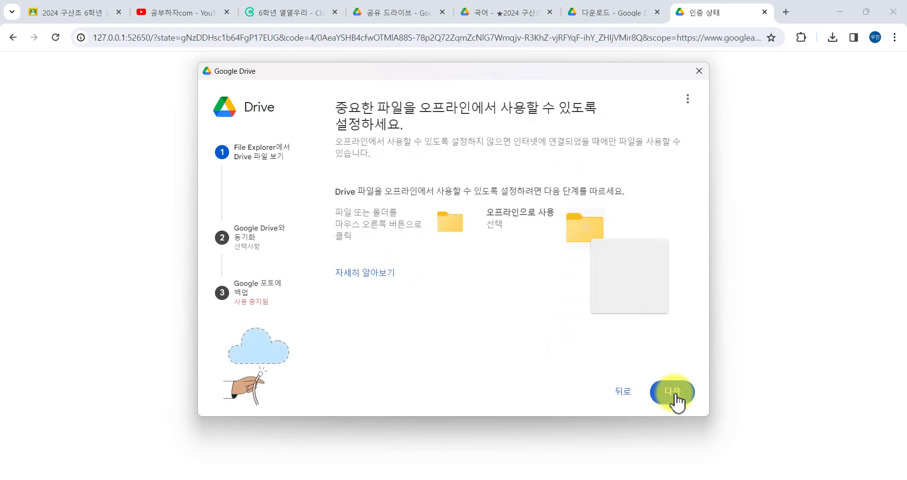
{"action": "left_click", "coordinate": [676, 399]}
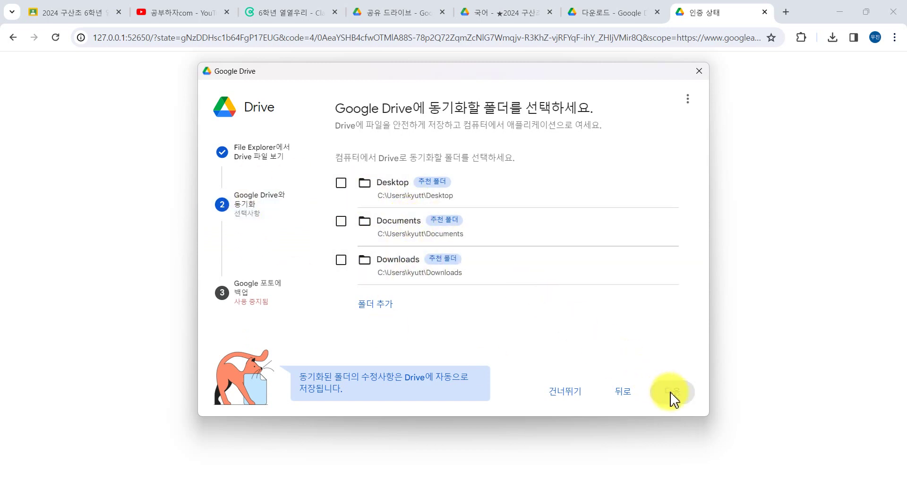
{"action": "left_click", "coordinate": [571, 396]}
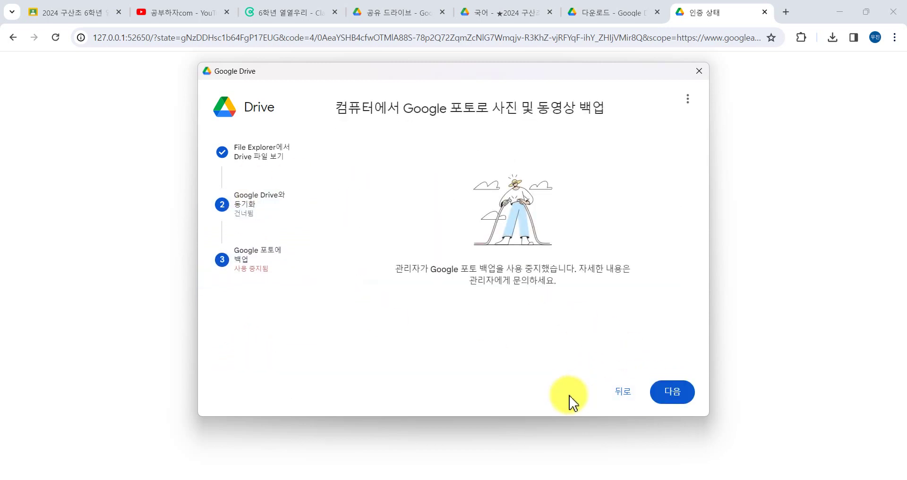
{"action": "left_click", "coordinate": [667, 401]}
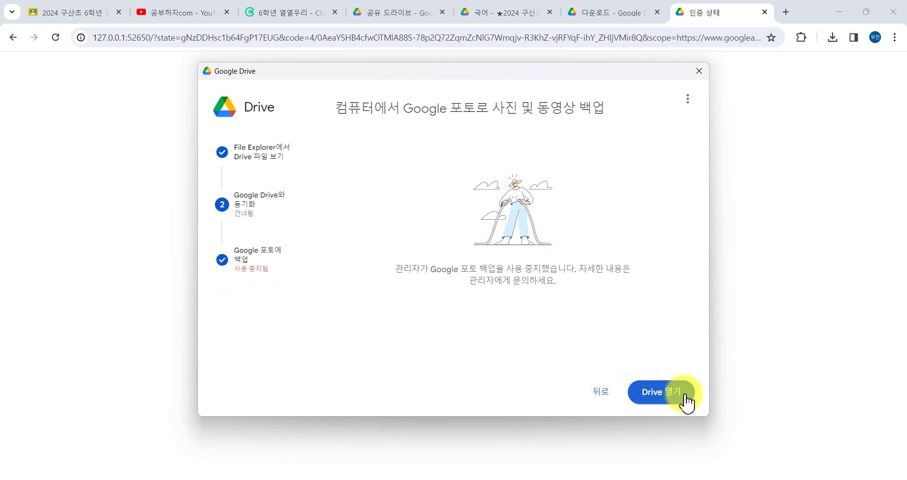
{"action": "left_click", "coordinate": [685, 402]}
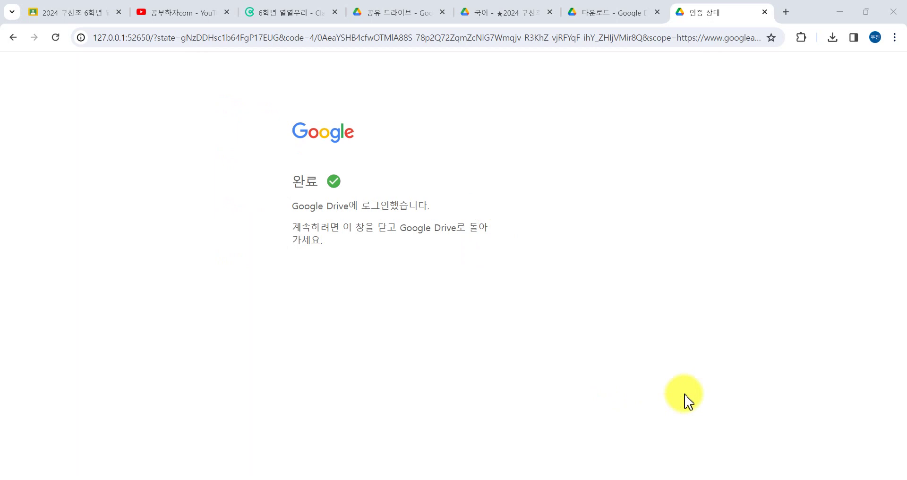
Check the Google Drive sync status panel from the system tray.
{"action": "left_click", "coordinate": [745, 479]}
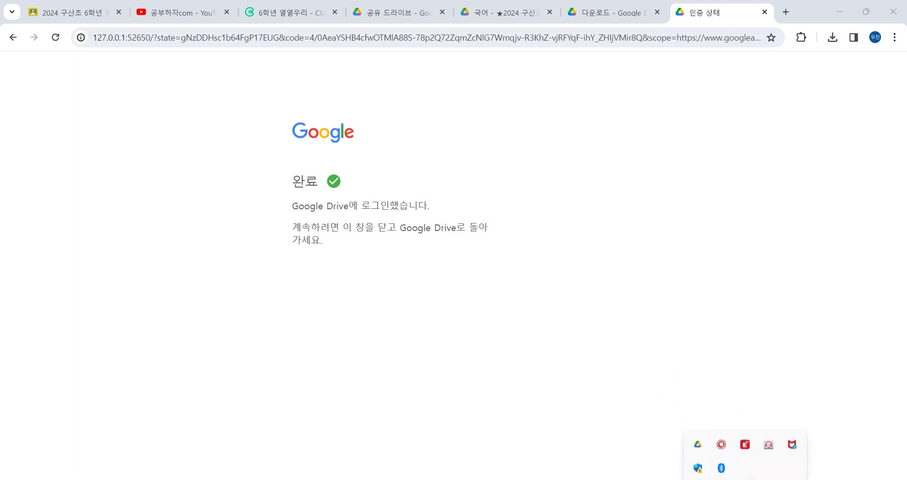
{"action": "left_click", "coordinate": [699, 438]}
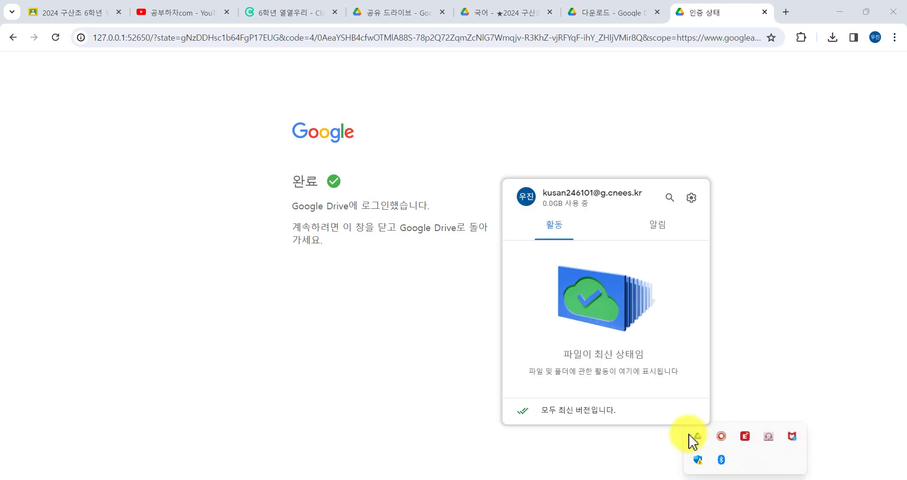
{"action": "left_click", "coordinate": [741, 268]}
In File Explorer, open Google Drive (G:) > 공유 드라이브 > ★2024 구산초 6학년 열열우리 > 국어.
{"action": "left_click", "coordinate": [507, 477]}
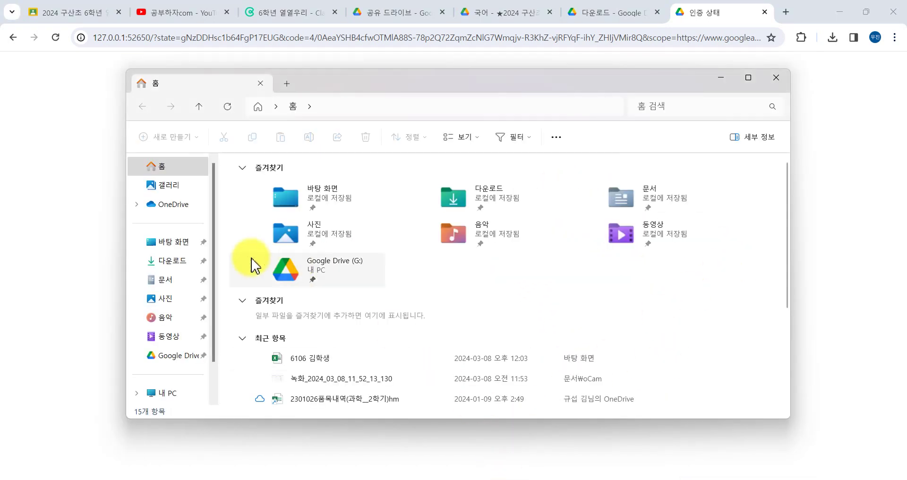
{"action": "scroll", "coordinate": [173, 227], "scroll_direction": "down", "scroll_amount": 2}
{"action": "left_click", "coordinate": [174, 324]}
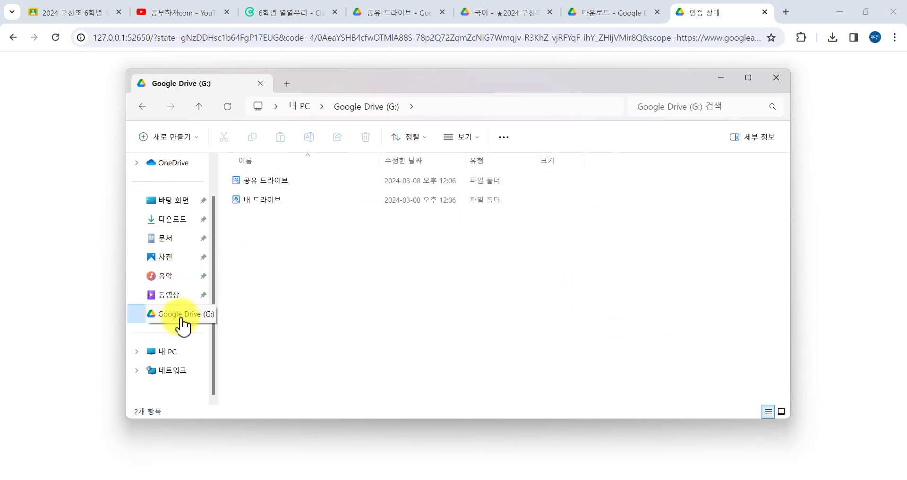
{"action": "double_click", "coordinate": [251, 184]}
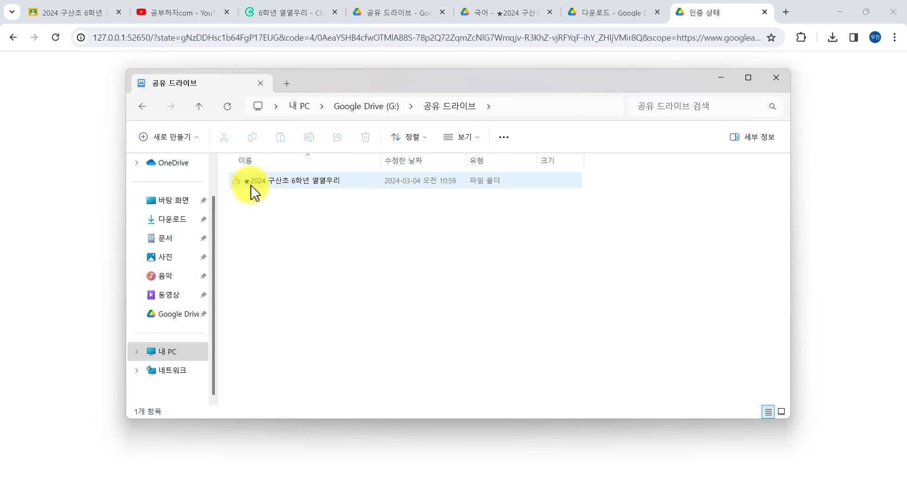
{"action": "scroll", "coordinate": [193, 220], "scroll_direction": "up", "scroll_amount": 1}
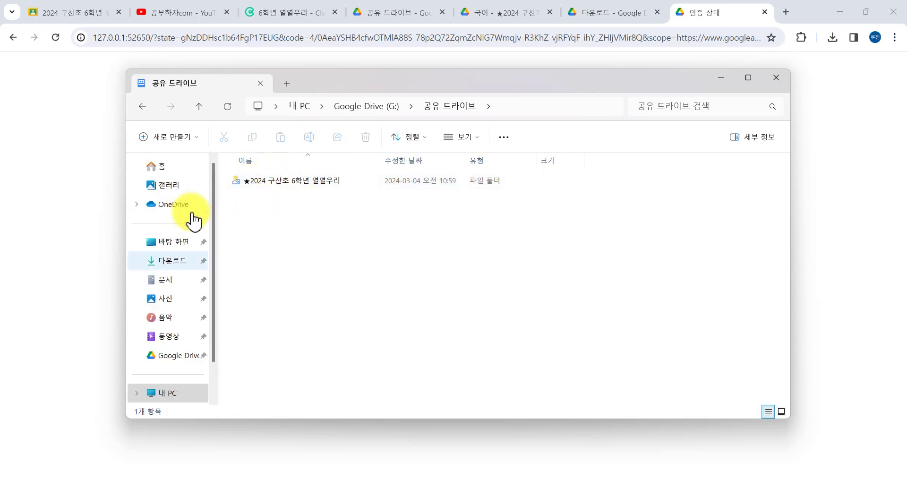
{"action": "double_click", "coordinate": [284, 182]}
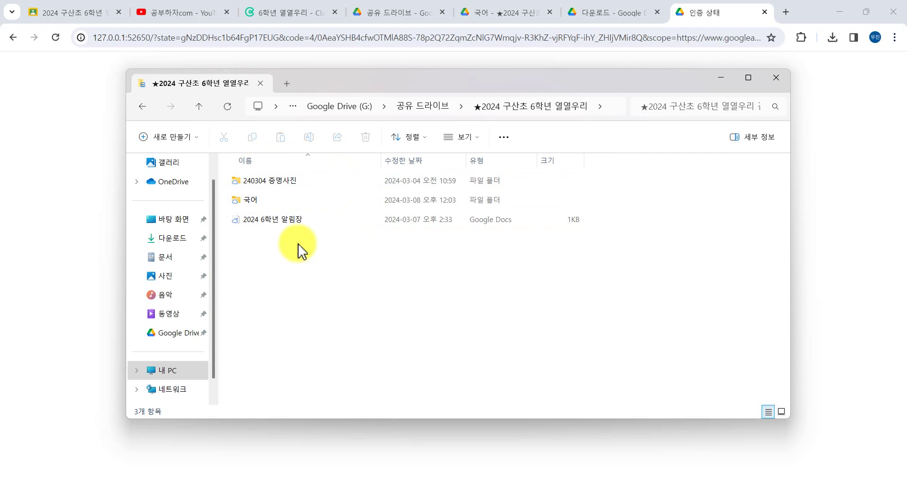
{"action": "double_click", "coordinate": [279, 206]}
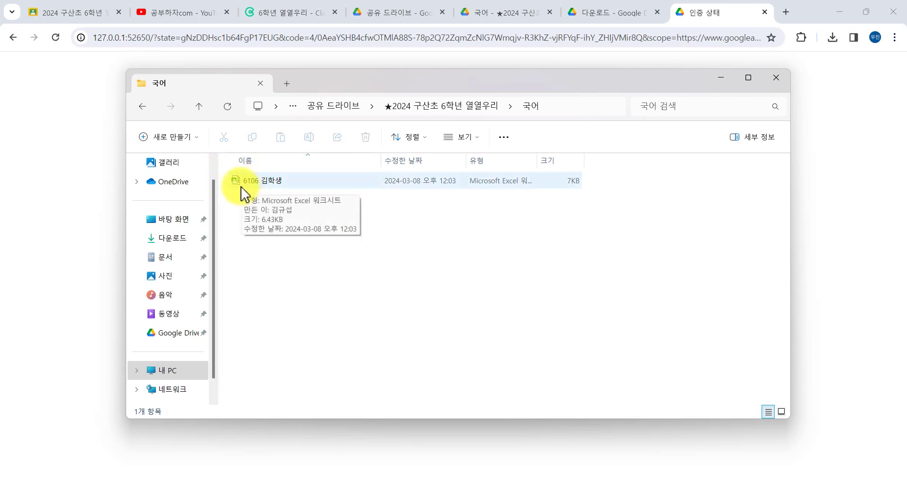
Open the 6106 spreadsheet, setting Excel to always open xlsx files (항상).
{"action": "left_click", "coordinate": [316, 191]}
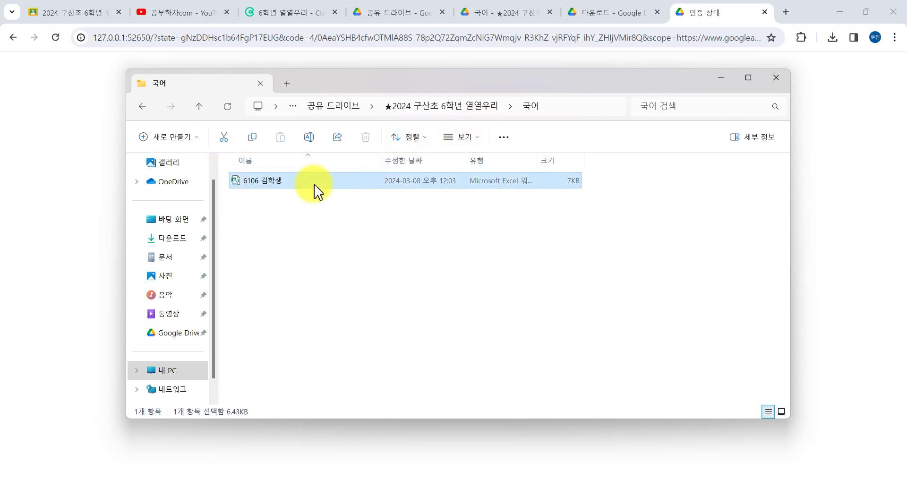
{"action": "double_click", "coordinate": [316, 189]}
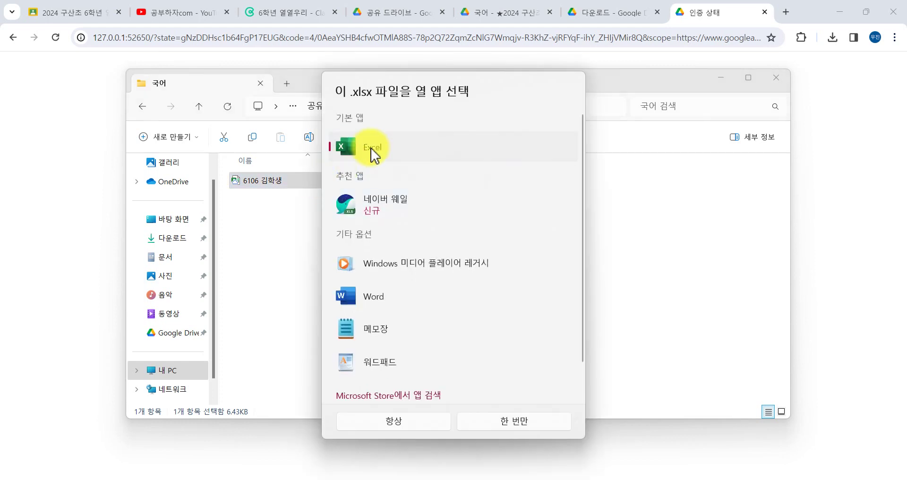
{"action": "left_click", "coordinate": [418, 424]}
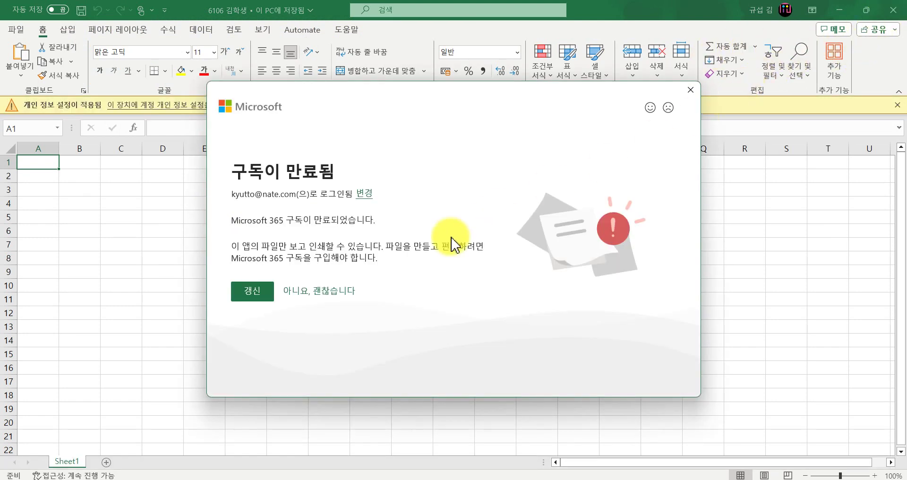
Dismiss the expired-subscription notice, close Excel, and dismiss Drive's editing-notice popup.
{"action": "left_click", "coordinate": [693, 95]}
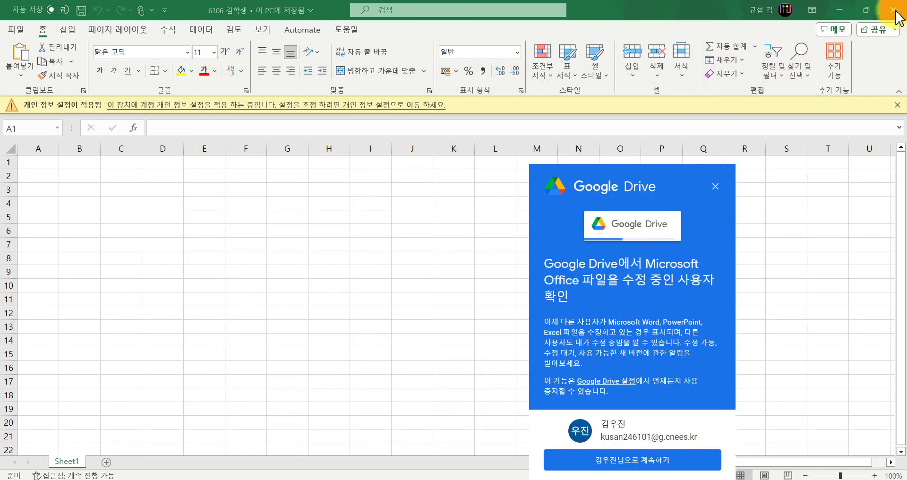
{"action": "left_click", "coordinate": [893, 9]}
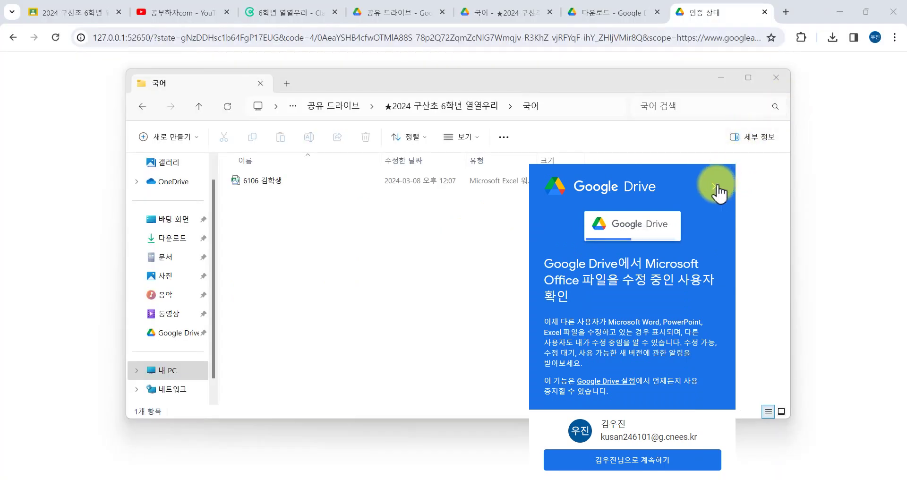
{"action": "left_click", "coordinate": [714, 187]}
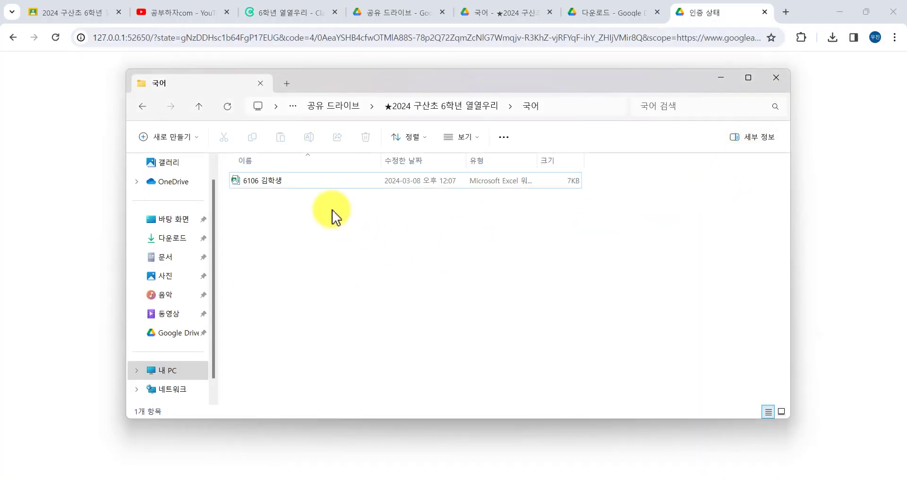
Make the 6106 spreadsheet available offline via 추가 옵션 표시 > 오프라인 액세스 > 오프라인으로 사용.
{"action": "left_click", "coordinate": [305, 186]}
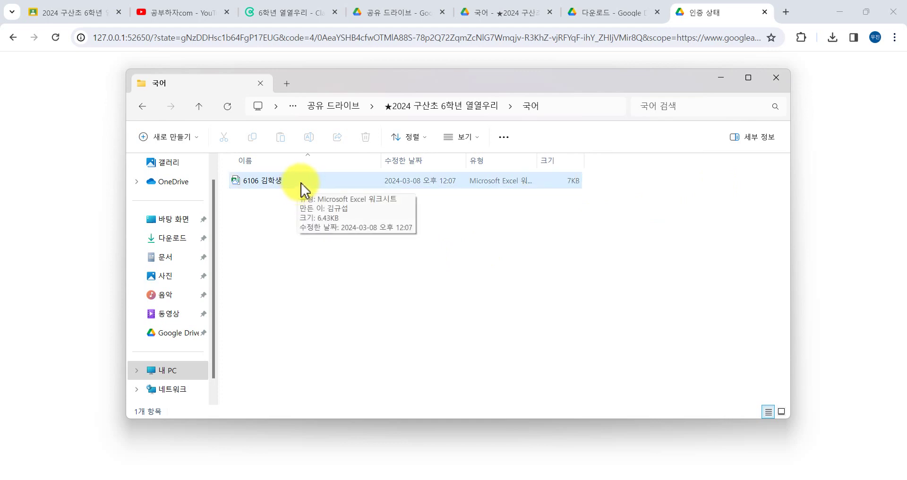
{"action": "left_click", "coordinate": [276, 187]}
{"action": "right_click", "coordinate": [274, 181]}
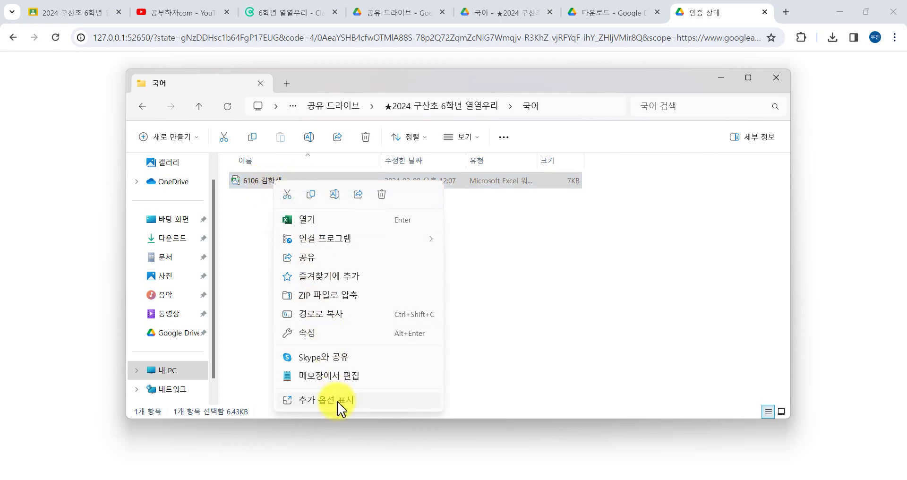
{"action": "left_click", "coordinate": [397, 407]}
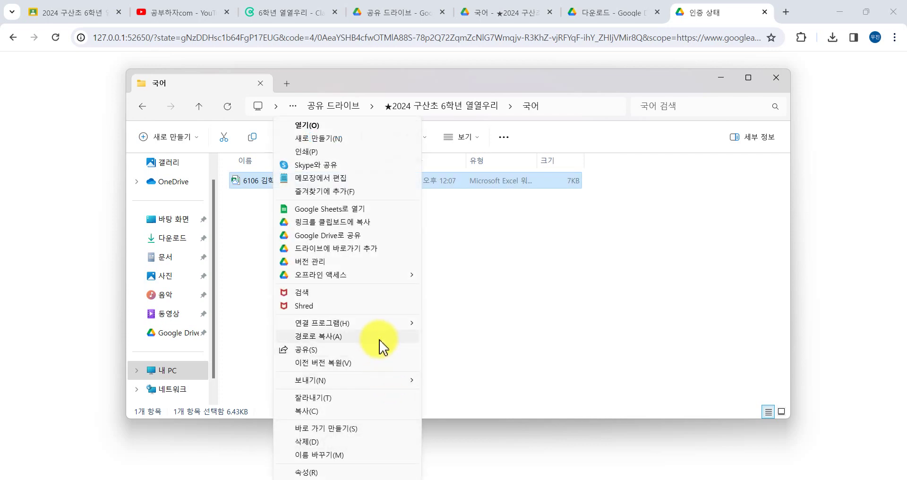
{"action": "mouse_move", "coordinate": [368, 278]}
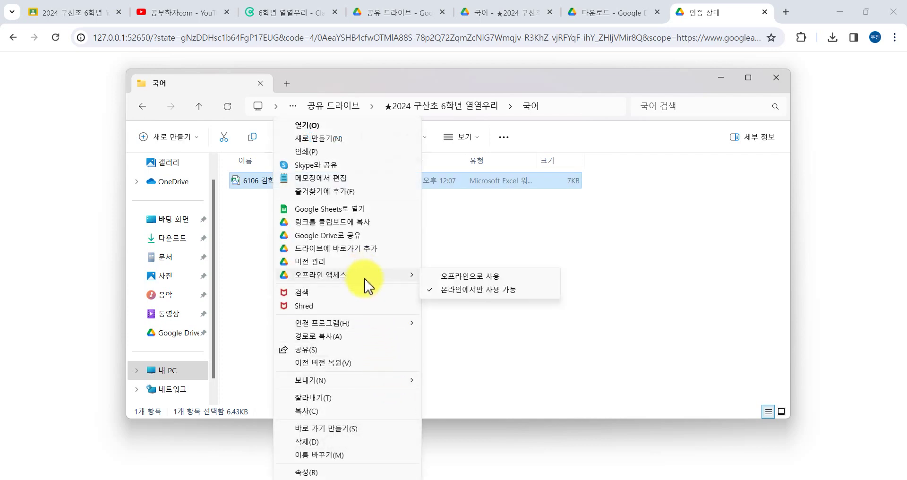
{"action": "left_click", "coordinate": [447, 278]}
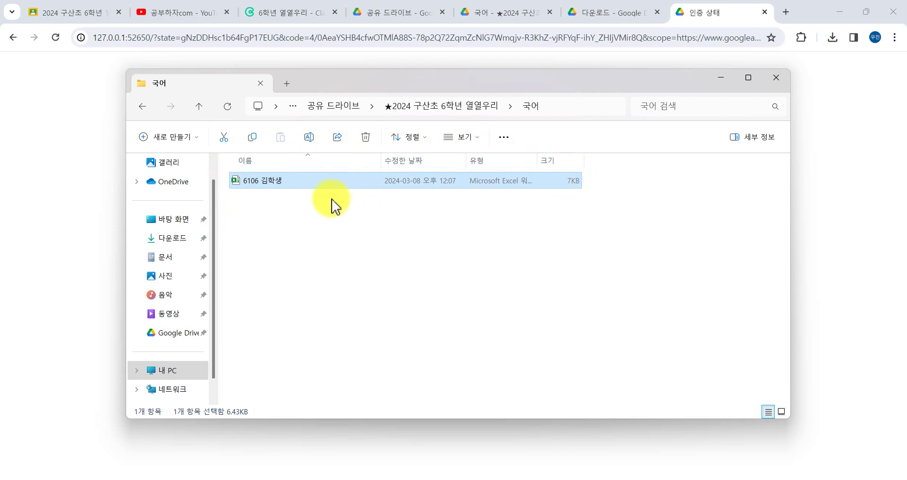
Reopen the spreadsheet in Excel, dismiss the subscription notice, and close Excel.
{"action": "double_click", "coordinate": [306, 184]}
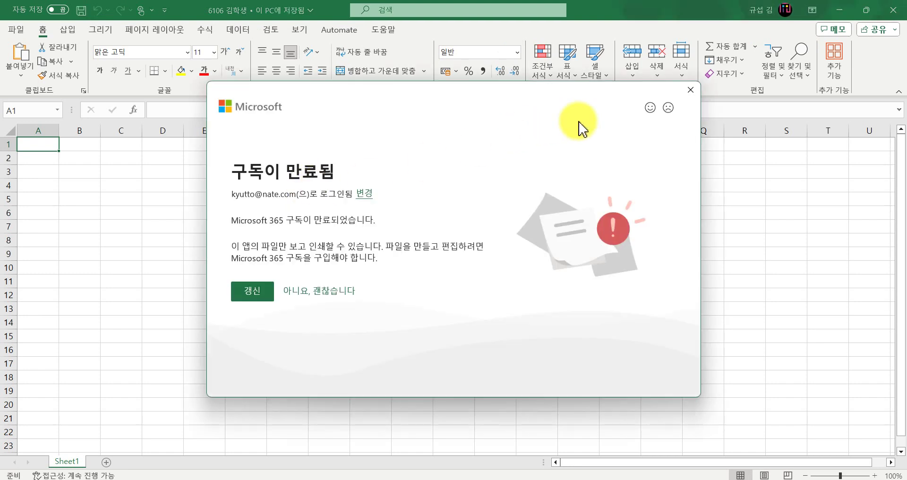
{"action": "left_click", "coordinate": [690, 89]}
{"action": "left_click", "coordinate": [690, 89]}
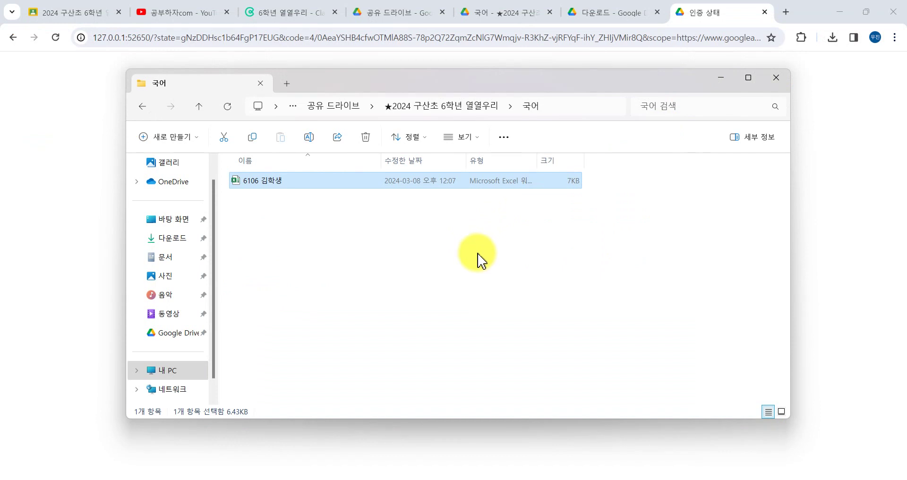
Go up to the class folder and open the 240304 증명사진 folder.
{"action": "left_click", "coordinate": [464, 115]}
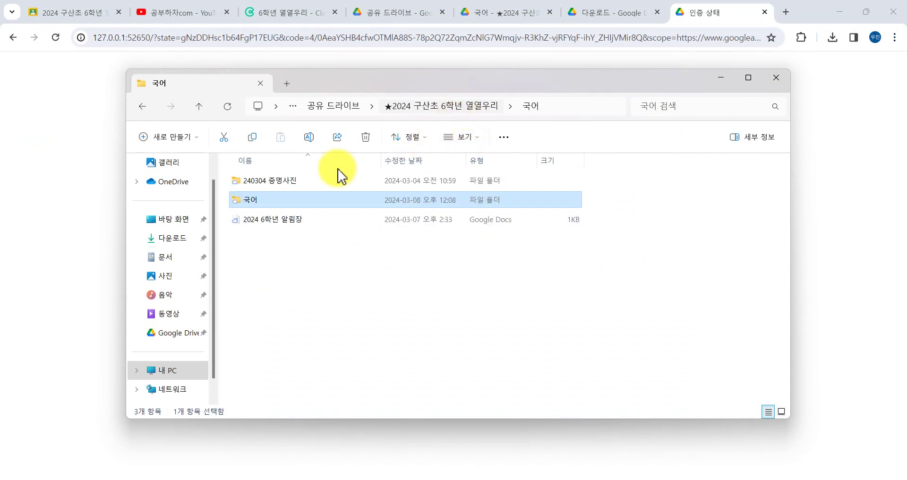
{"action": "double_click", "coordinate": [299, 183]}
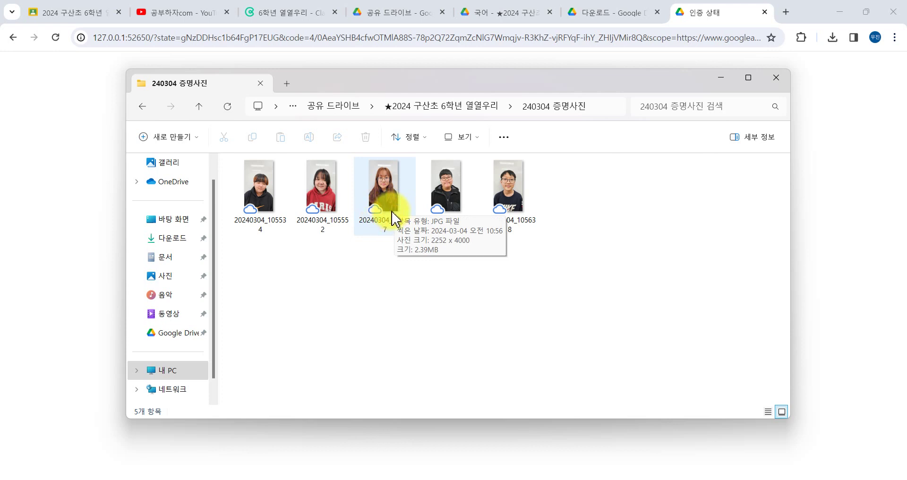
{"action": "left_click", "coordinate": [434, 109]}
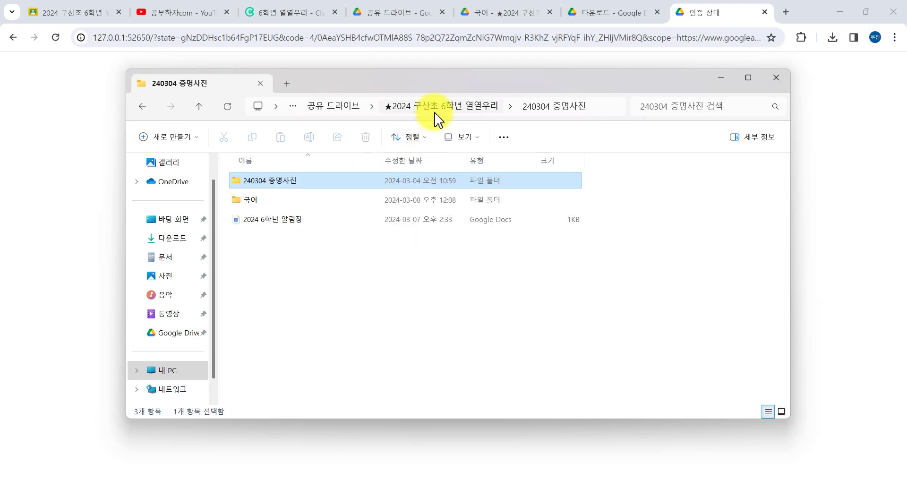
{"action": "double_click", "coordinate": [301, 189]}
Make photo 20240304_105534 available offline, then return to ★2024 구산초 6학년 열열우리.
{"action": "left_click", "coordinate": [253, 186]}
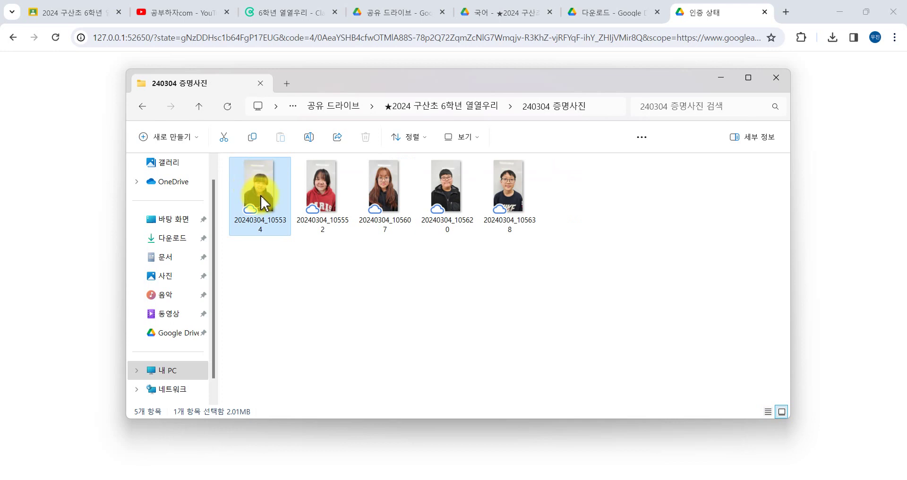
{"action": "right_click", "coordinate": [254, 188]}
{"action": "left_click", "coordinate": [286, 410]}
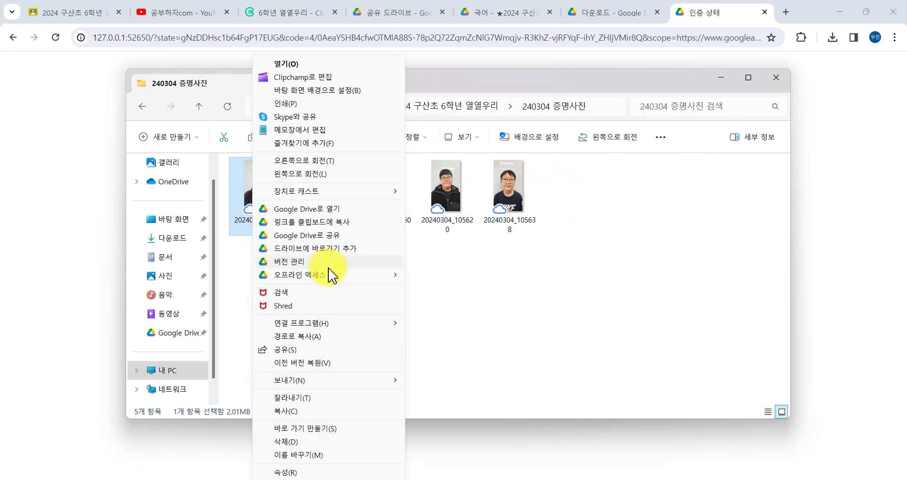
{"action": "mouse_move", "coordinate": [334, 275]}
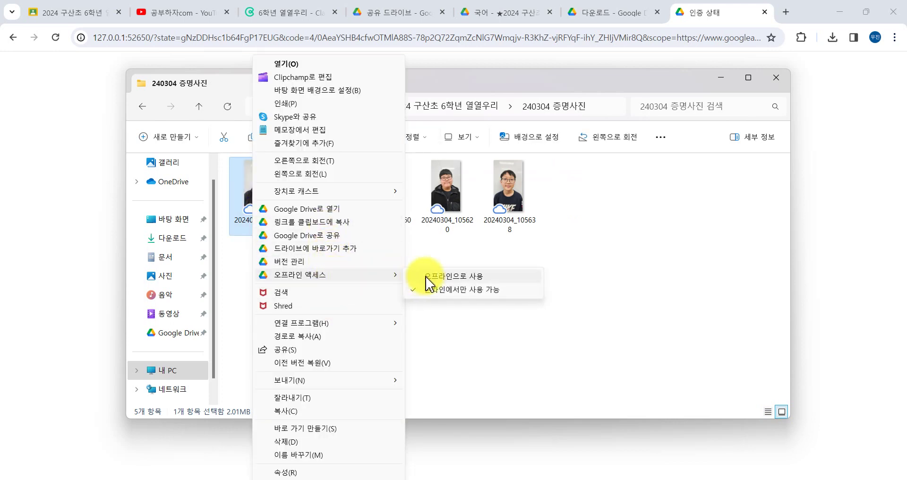
{"action": "left_click", "coordinate": [430, 278]}
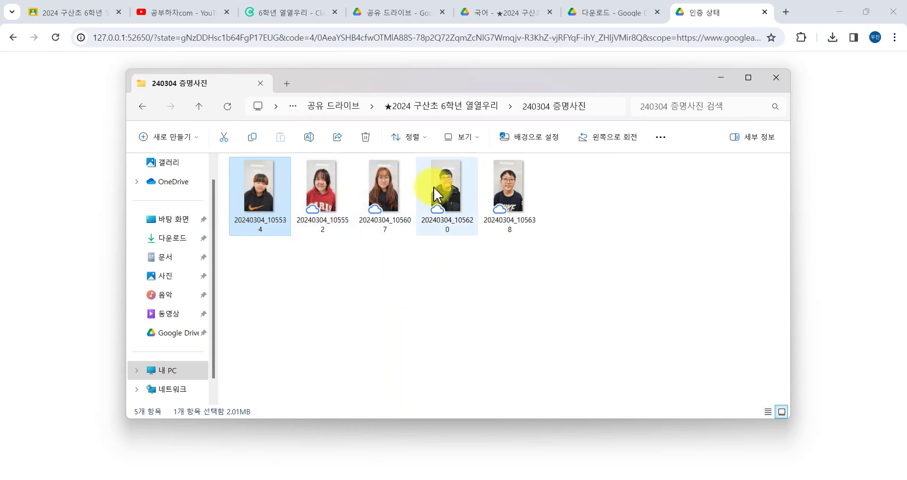
{"action": "left_click", "coordinate": [485, 106]}
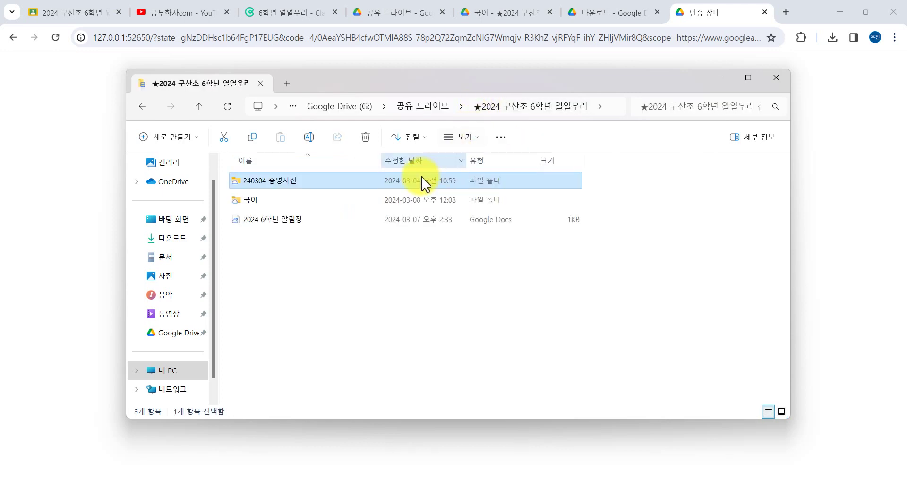
Make the whole 240304 증명사진 folder available offline.
{"action": "right_click", "coordinate": [251, 185]}
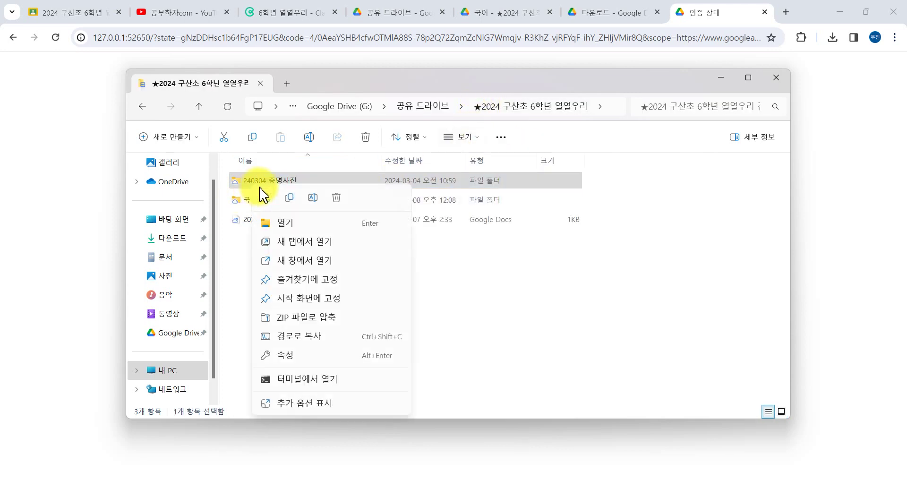
{"action": "left_click", "coordinate": [326, 404]}
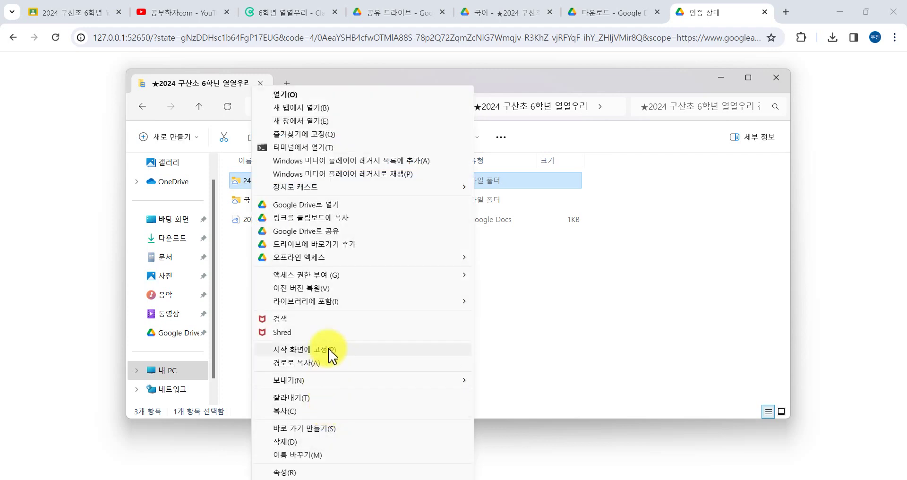
{"action": "left_click", "coordinate": [500, 259]}
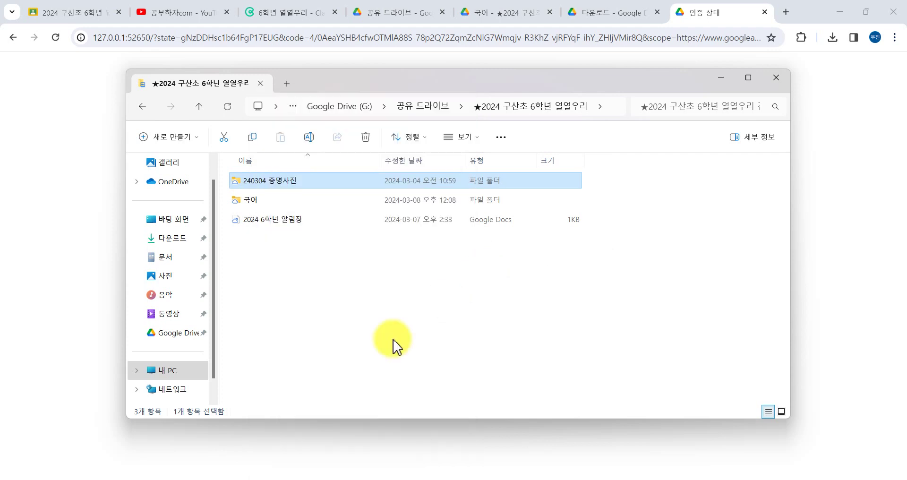
Open 240304 증명사진 to check its five photos.
{"action": "left_click", "coordinate": [242, 204]}
{"action": "left_click", "coordinate": [245, 223]}
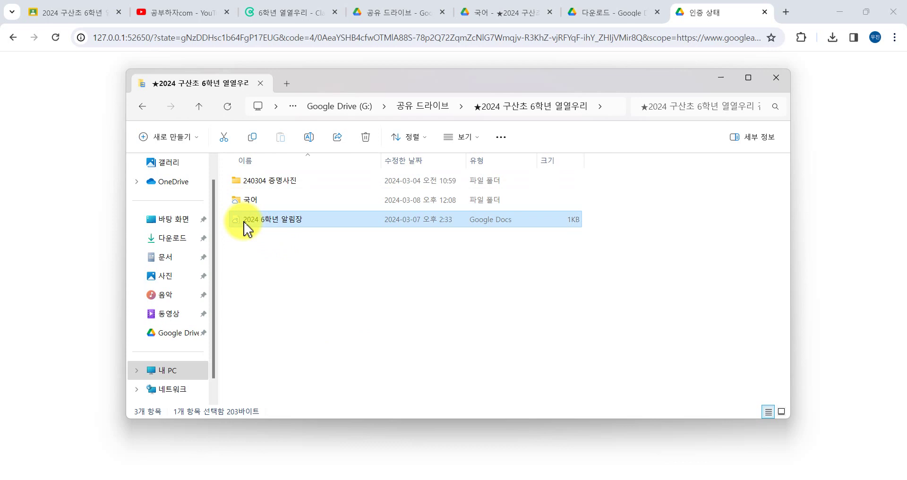
{"action": "double_click", "coordinate": [239, 188]}
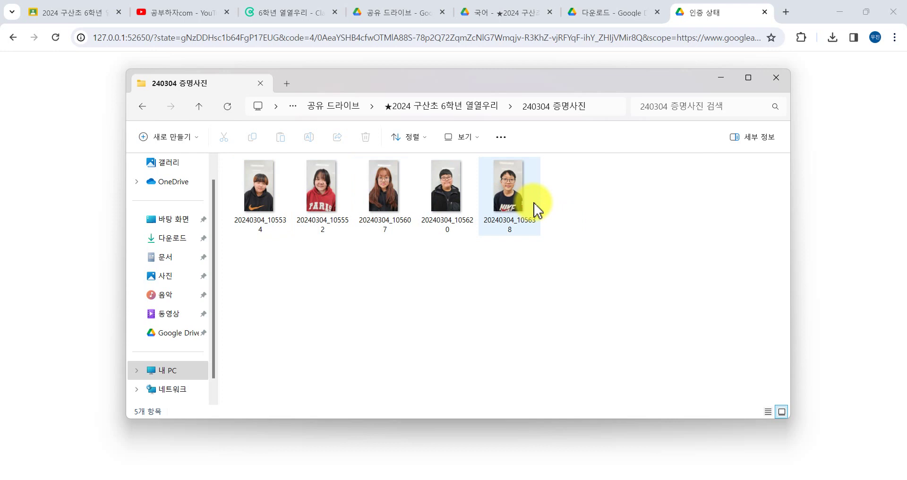
Go through This PC to the Google Drive (G:) drive.
{"action": "left_click", "coordinate": [447, 110]}
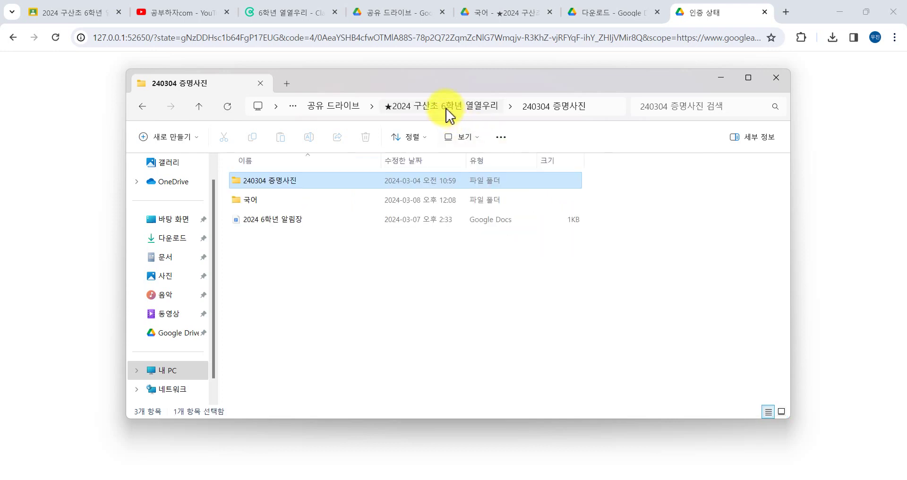
{"action": "scroll", "coordinate": [170, 293], "scroll_direction": "up", "scroll_amount": 1}
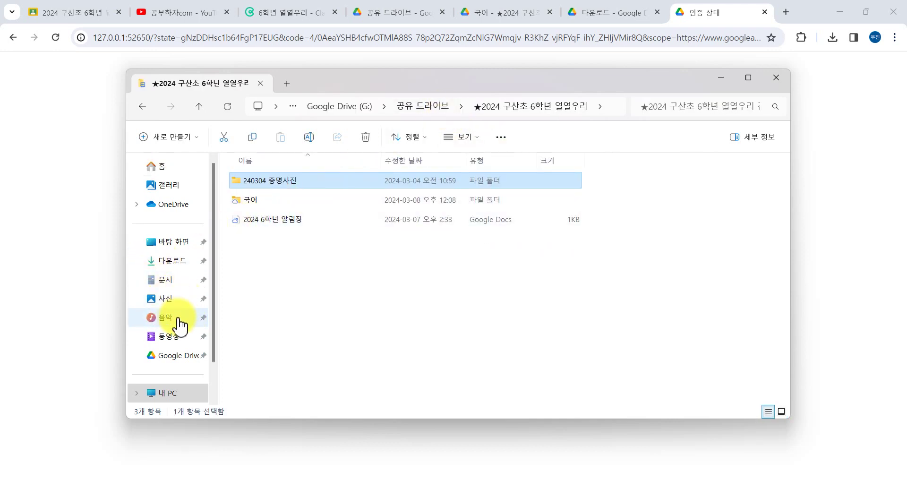
{"action": "scroll", "coordinate": [179, 326], "scroll_direction": "down", "scroll_amount": 1}
{"action": "left_click", "coordinate": [182, 352]}
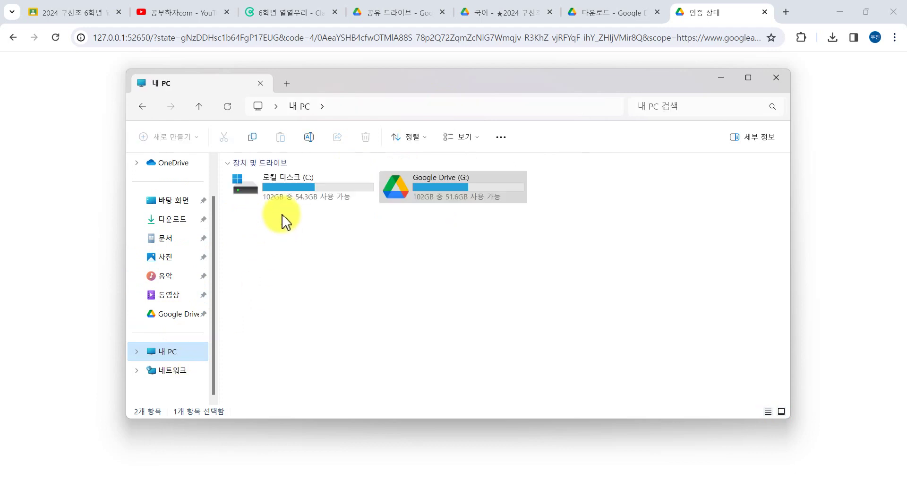
{"action": "left_click", "coordinate": [331, 197]}
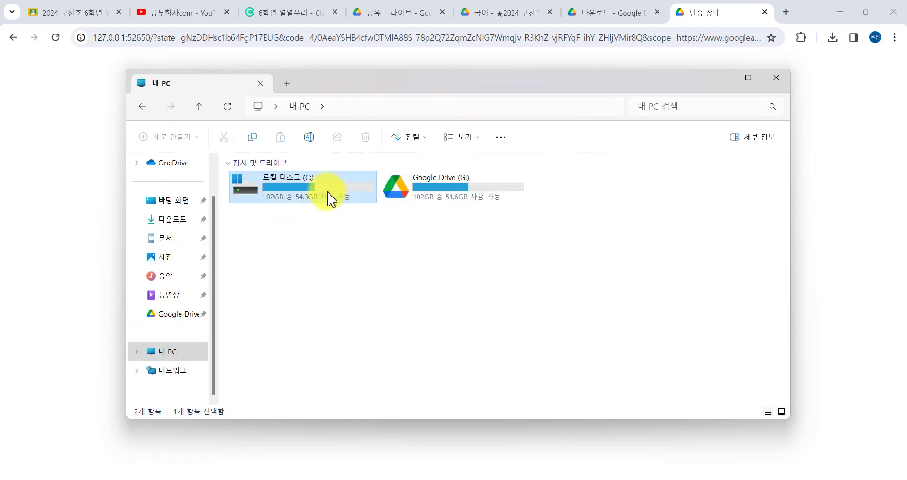
{"action": "left_click", "coordinate": [184, 315]}
Open 공유 드라이브 > ★2024 구산초 6학년 열열우리 and bring up the 240304 증명사진 folder's actions.
{"action": "double_click", "coordinate": [272, 184]}
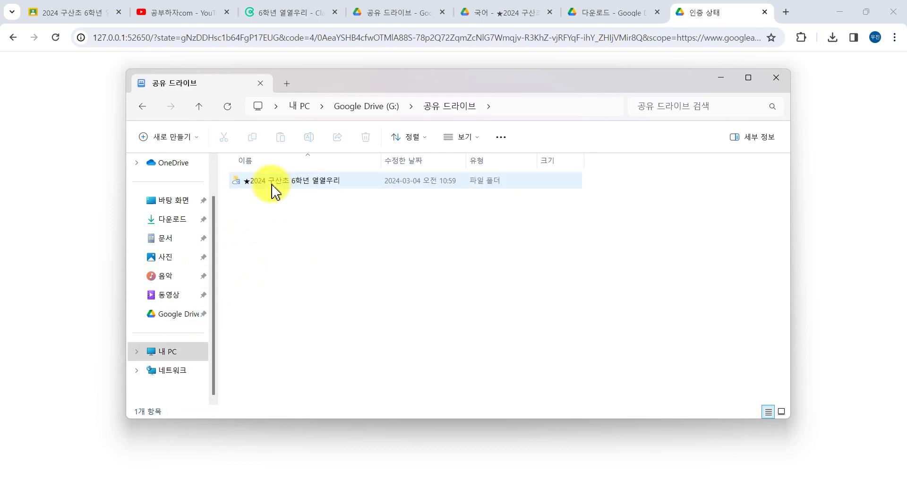
{"action": "double_click", "coordinate": [273, 184]}
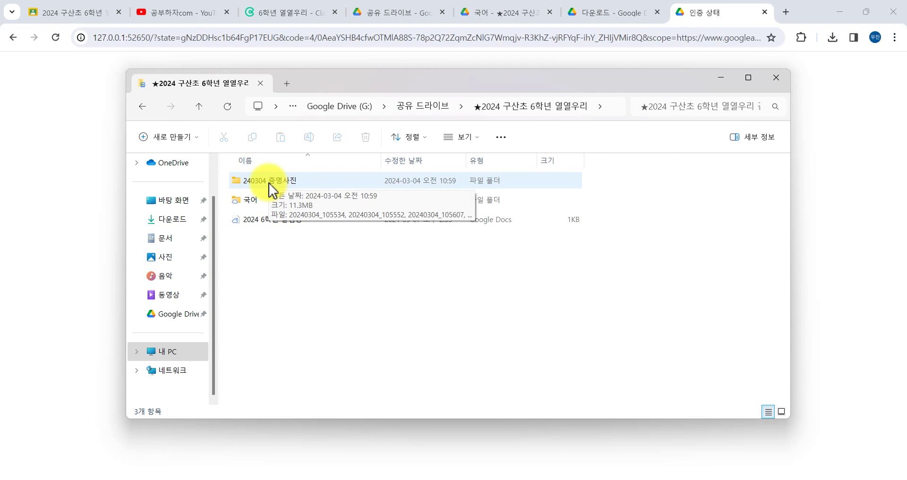
{"action": "left_click", "coordinate": [272, 187]}
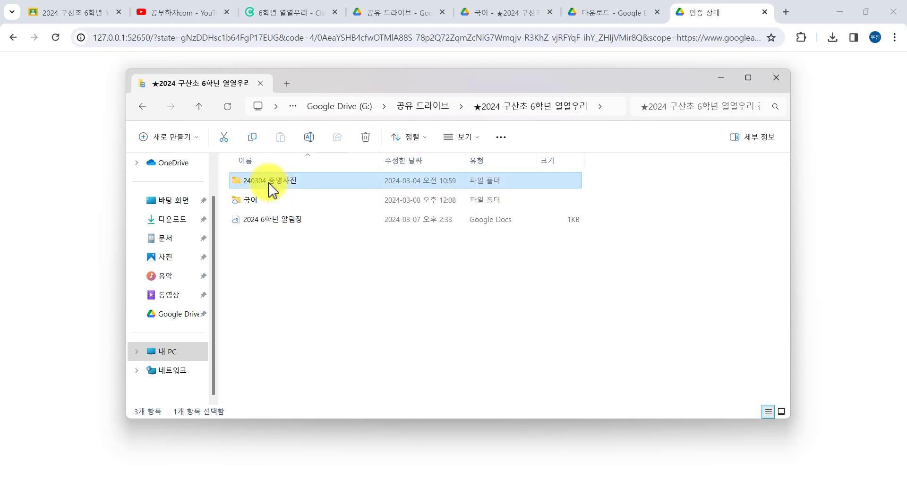
{"action": "right_click", "coordinate": [270, 188]}
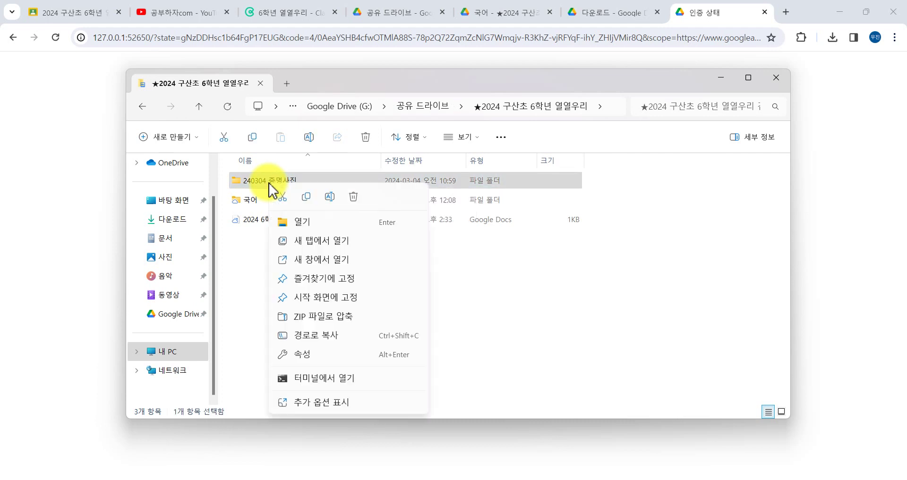
Switch 240304 증명사진 to Online-only through Show more options > Offline access.
{"action": "left_click", "coordinate": [335, 402]}
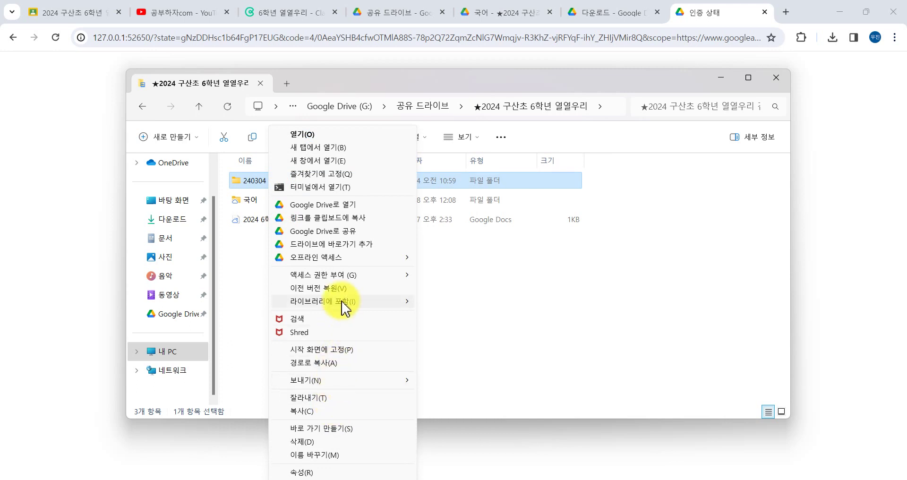
{"action": "mouse_move", "coordinate": [340, 258]}
{"action": "left_click", "coordinate": [453, 273]}
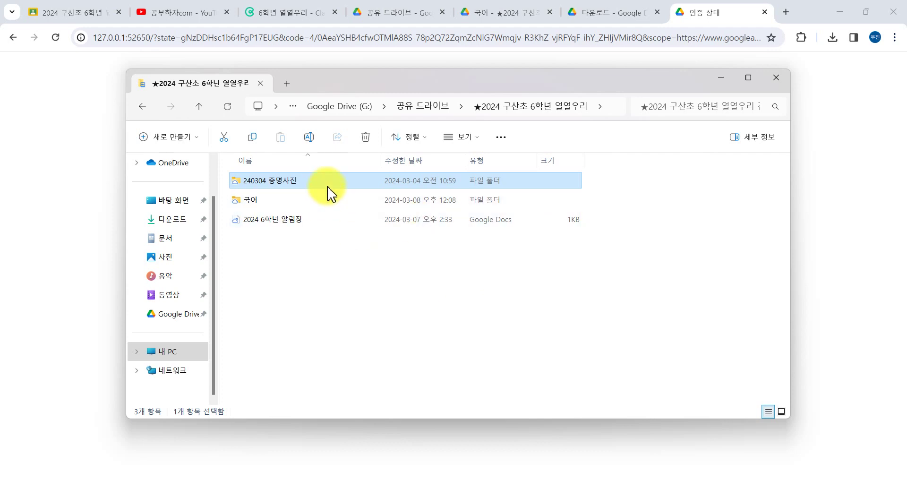
{"action": "scroll", "coordinate": [177, 222], "scroll_direction": "up", "scroll_amount": 2}
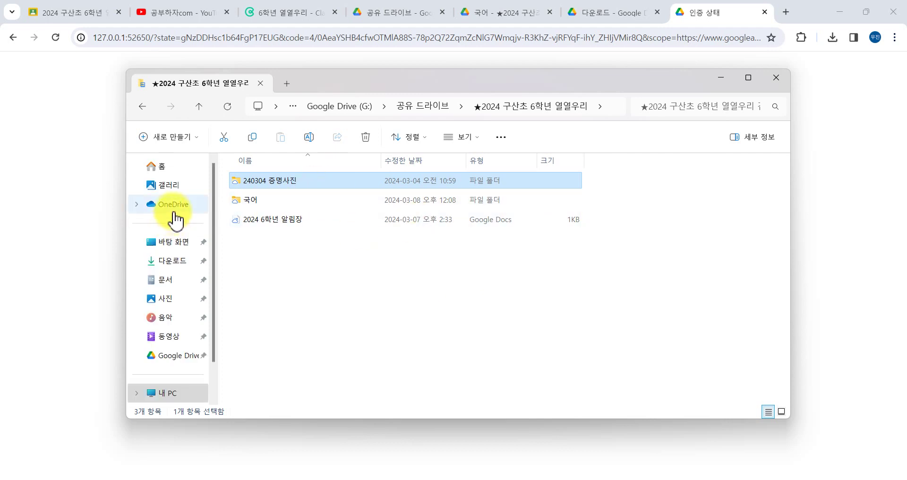
From 공유 드라이브, pin the ★2024 구산초 6학년 열열우리 folder to Quick access and open it.
{"action": "left_click", "coordinate": [420, 106]}
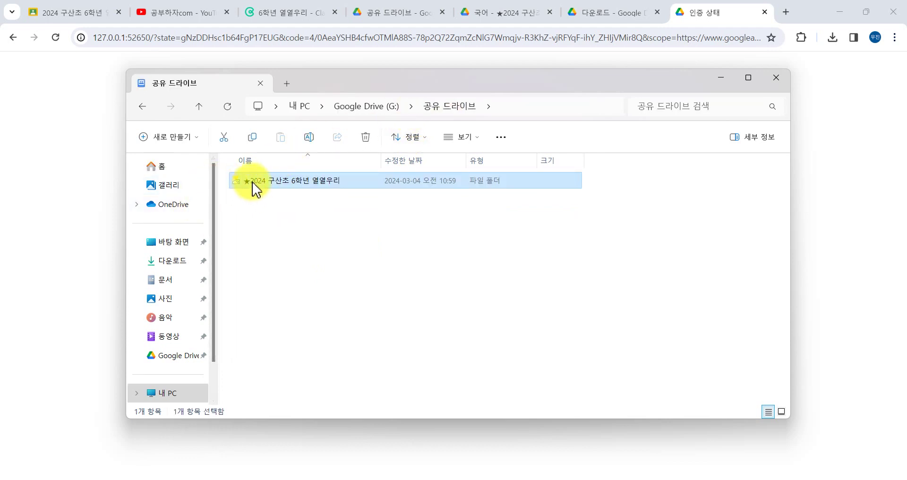
{"action": "left_click_drag", "start_coordinate": [256, 189], "coordinate": [179, 189]}
{"action": "left_click_drag", "start_coordinate": [267, 185], "coordinate": [182, 259]}
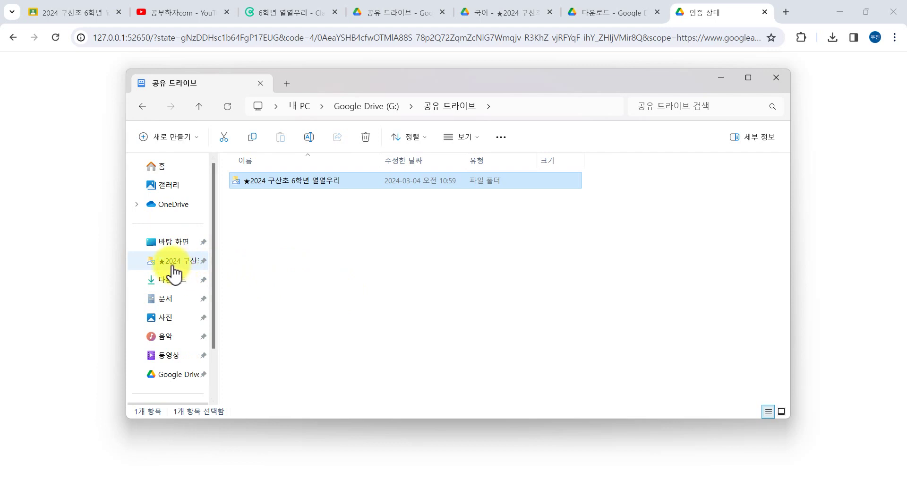
{"action": "left_click", "coordinate": [173, 267]}
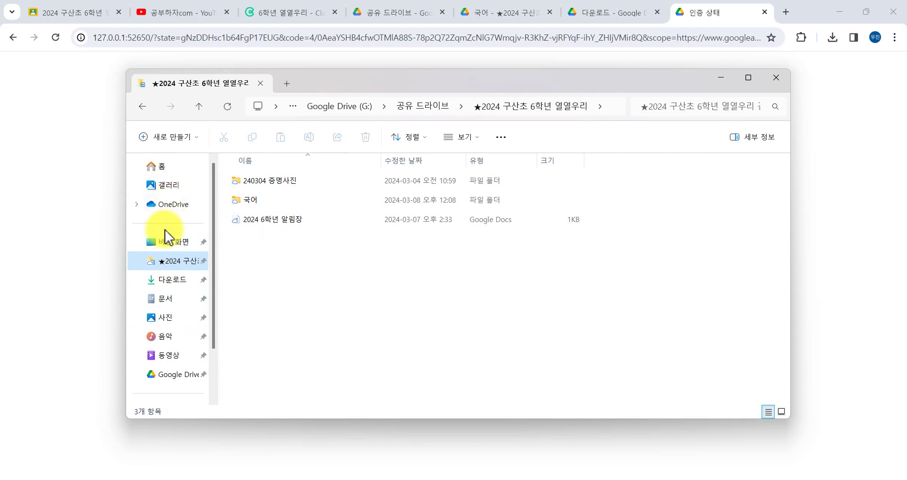
Minimize File Explorer and return to Chrome's Google Drive download page.
{"action": "right_click", "coordinate": [137, 169]}
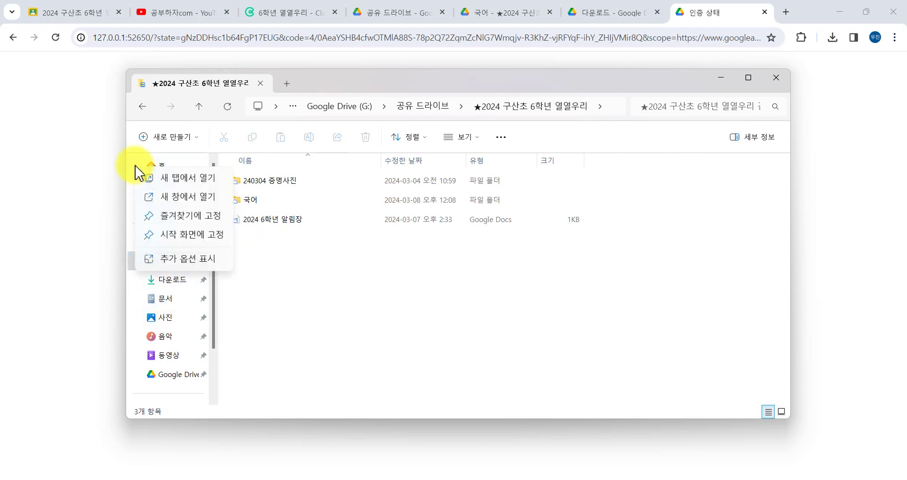
{"action": "left_click", "coordinate": [168, 258]}
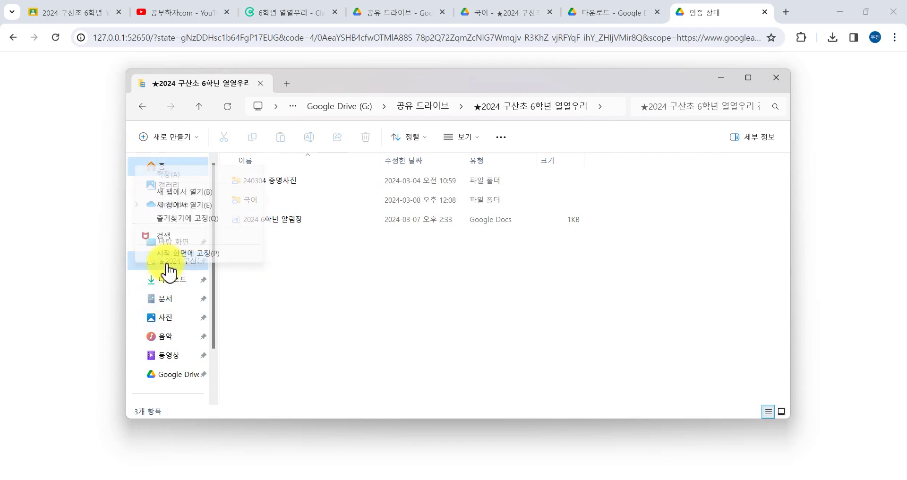
{"action": "left_click", "coordinate": [289, 270]}
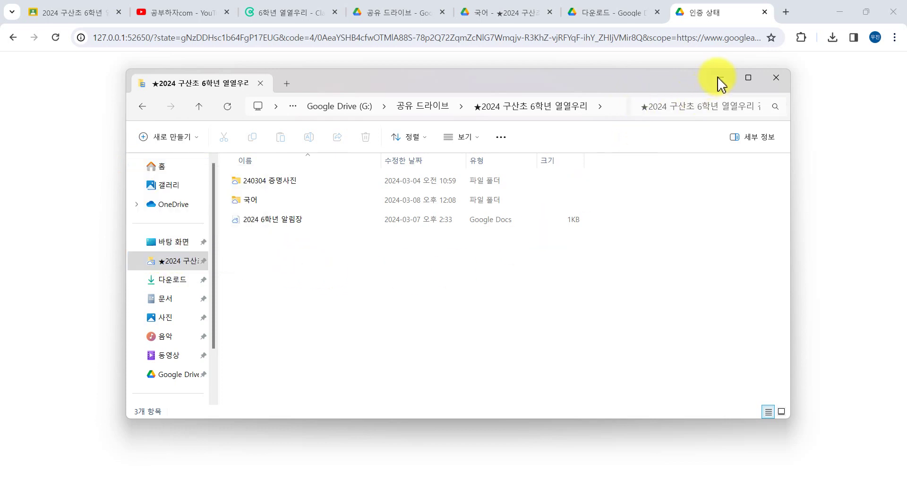
{"action": "left_click", "coordinate": [721, 79]}
{"action": "left_click", "coordinate": [623, 14]}
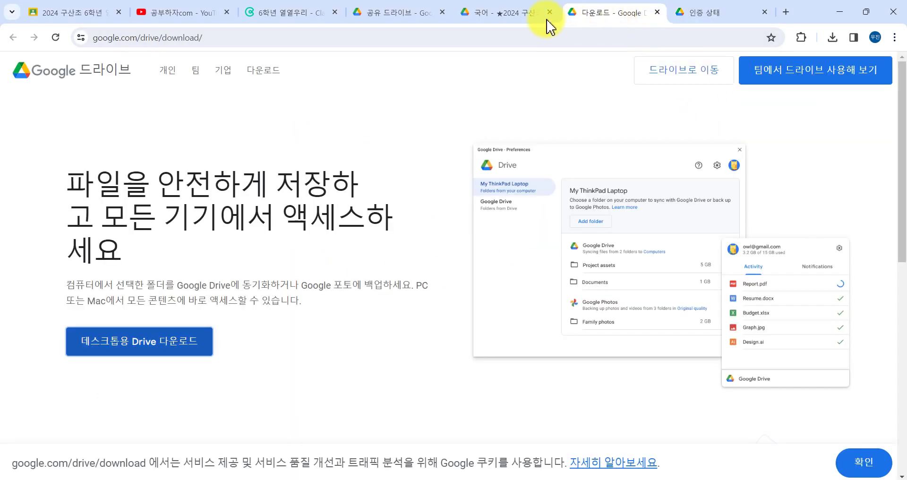
Switch to the 국어 Drive tab, then minimize both Chrome and File Explorer.
{"action": "left_click", "coordinate": [512, 14]}
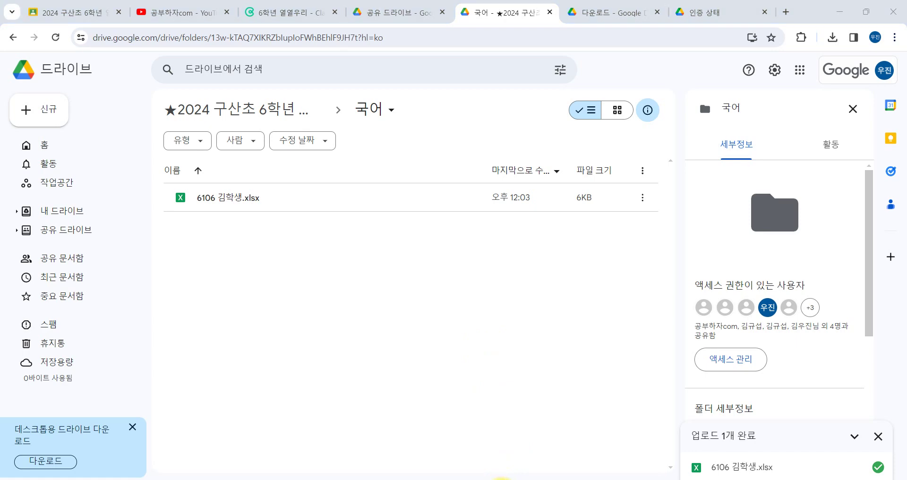
{"action": "left_click", "coordinate": [500, 478]}
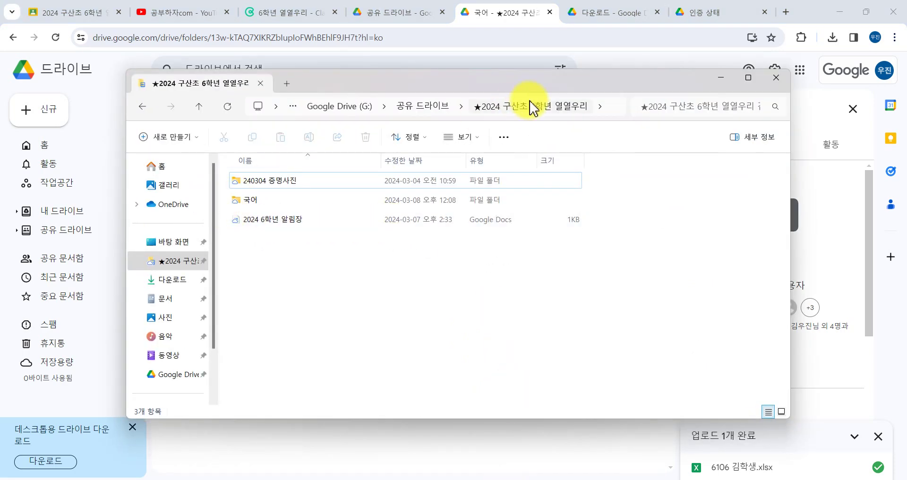
{"action": "left_click", "coordinate": [840, 12]}
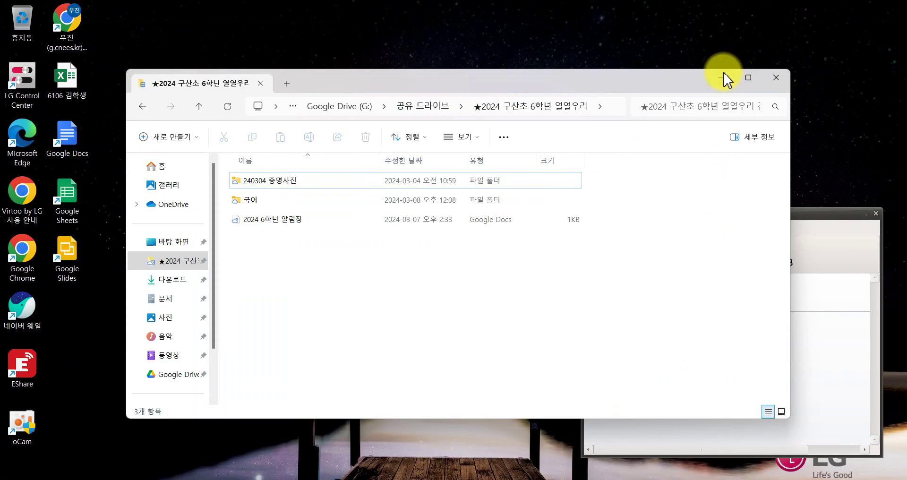
{"action": "left_click", "coordinate": [723, 76]}
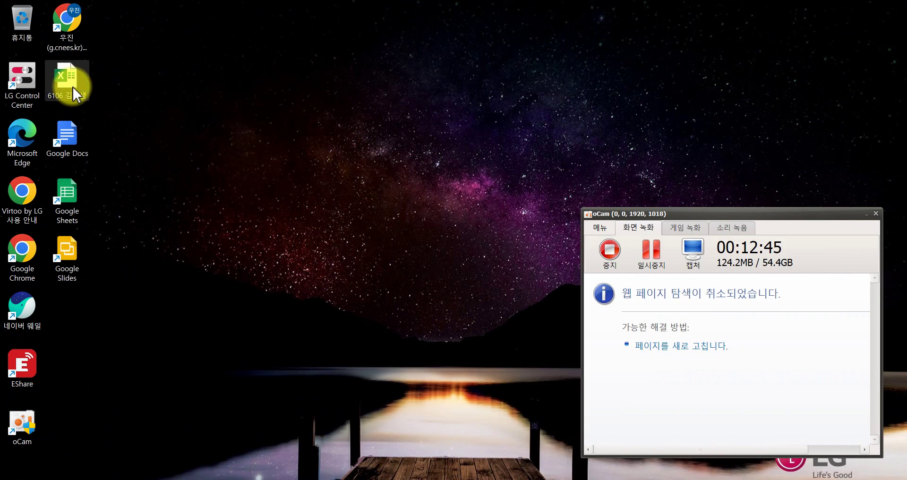
Open the desktop's 6106 student workbook, then close the expired-subscription and license dialogs.
{"action": "double_click", "coordinate": [71, 83]}
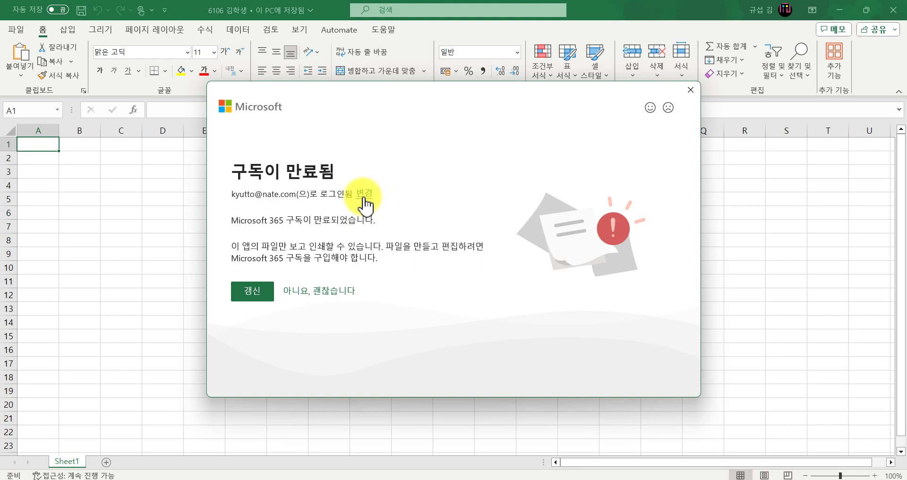
{"action": "left_click", "coordinate": [690, 89]}
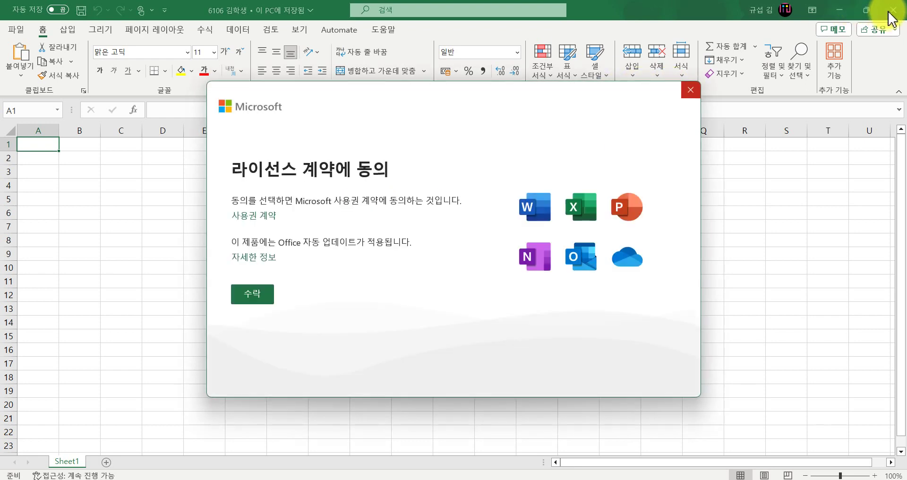
{"action": "left_click", "coordinate": [691, 90]}
Create a new Microsoft Excel Worksheet on the desktop with its default name, place it beside the icons, and open it.
{"action": "right_click", "coordinate": [192, 113]}
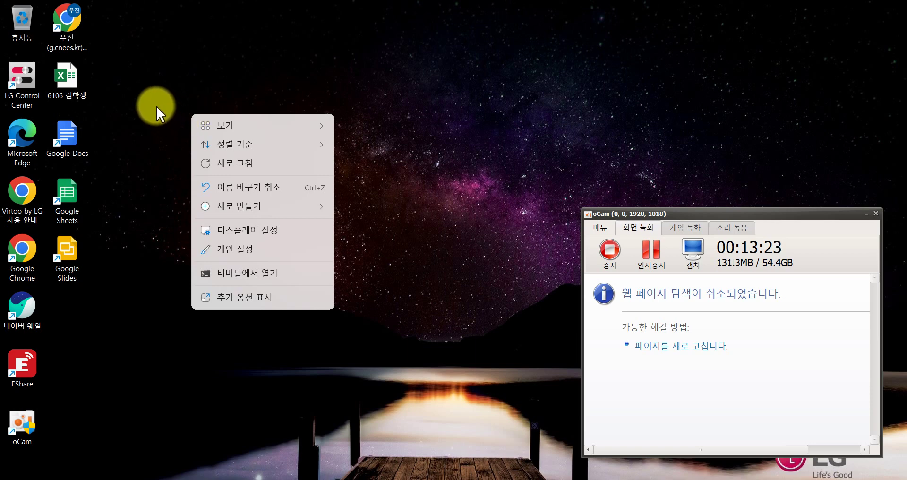
{"action": "left_click", "coordinate": [140, 84]}
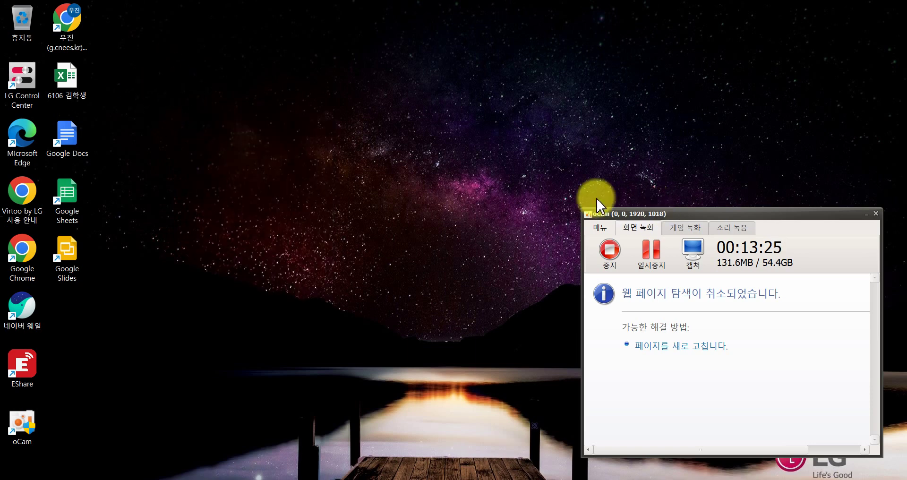
{"action": "key", "text": "super+d"}
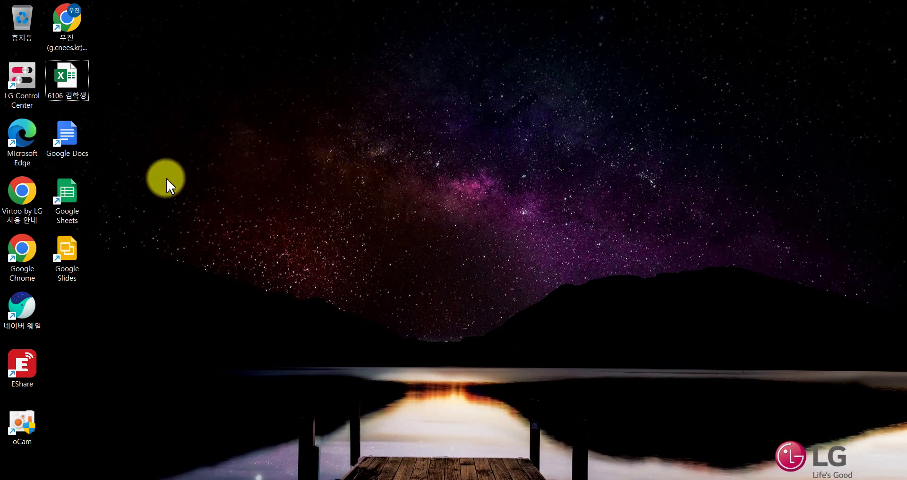
{"action": "right_click", "coordinate": [167, 179]}
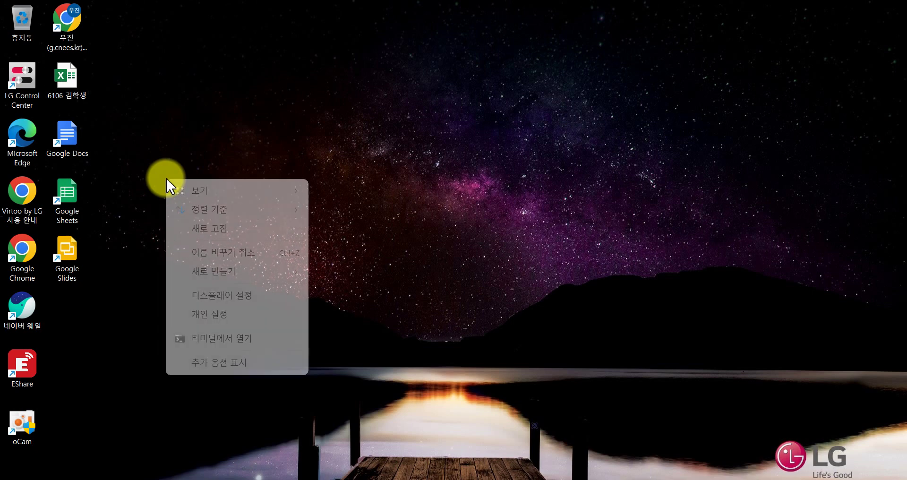
{"action": "left_click", "coordinate": [212, 361]}
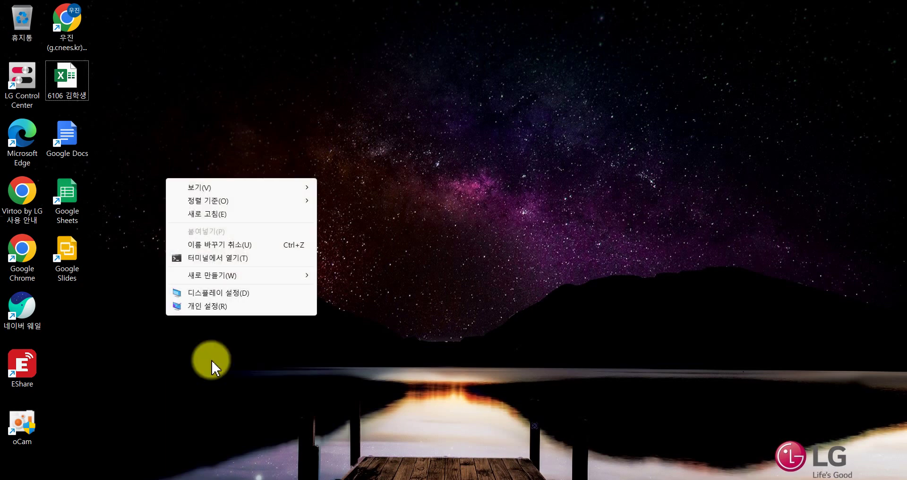
{"action": "mouse_move", "coordinate": [222, 277]}
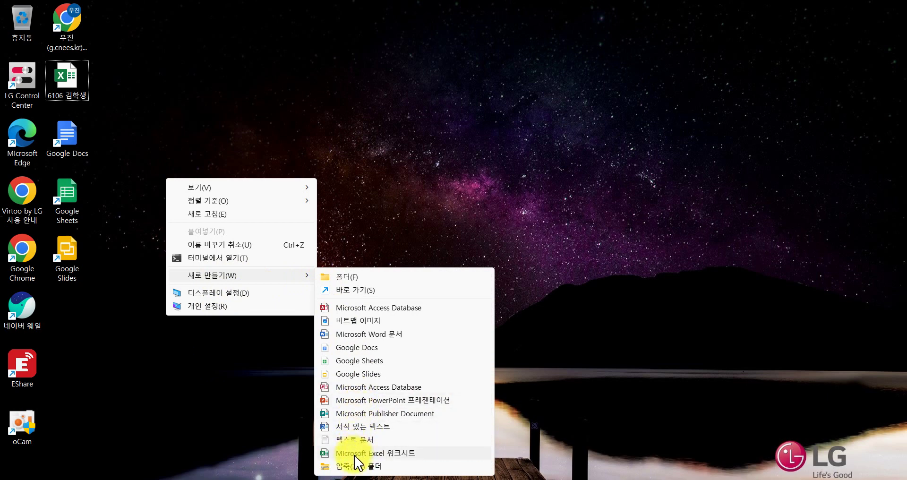
{"action": "left_click", "coordinate": [389, 453]}
{"action": "key", "text": "Return"}
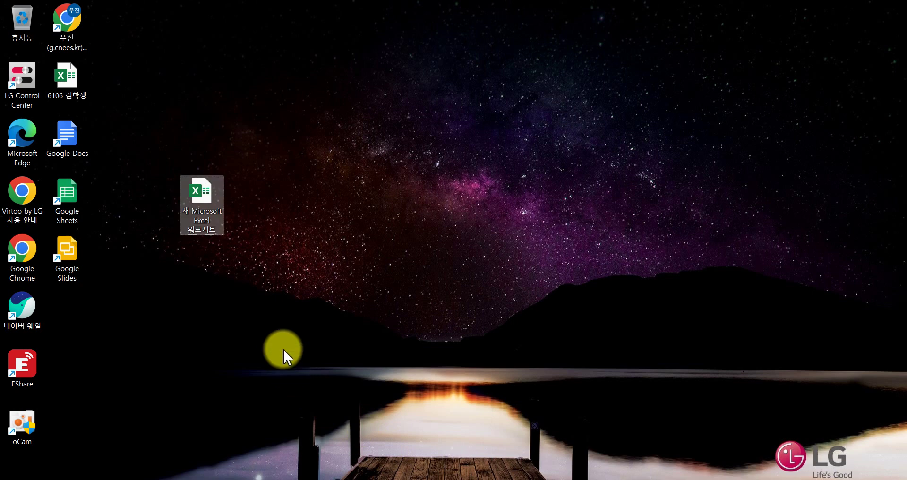
{"action": "left_click_drag", "start_coordinate": [191, 194], "coordinate": [125, 156]}
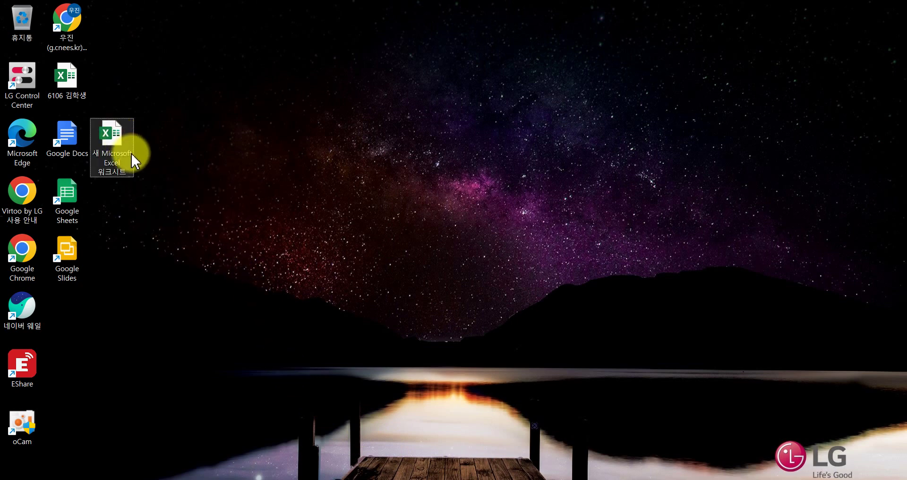
{"action": "double_click", "coordinate": [114, 144]}
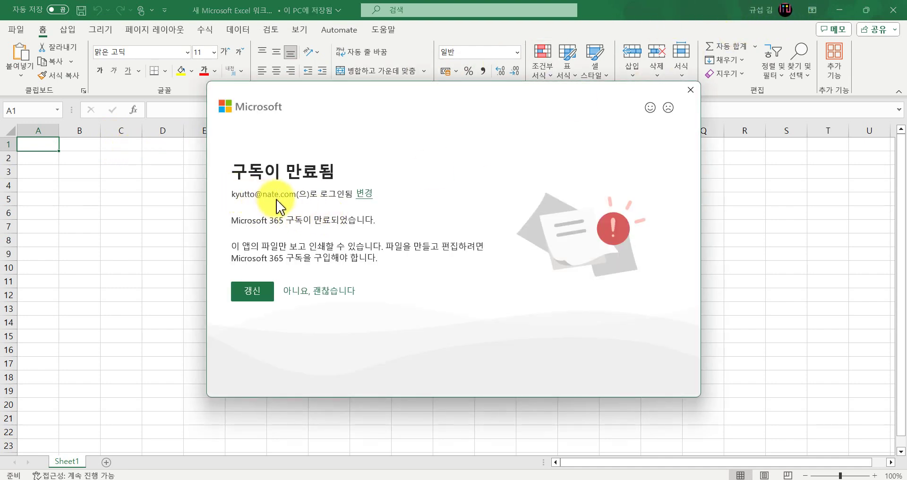
{"action": "left_click", "coordinate": [364, 195]}
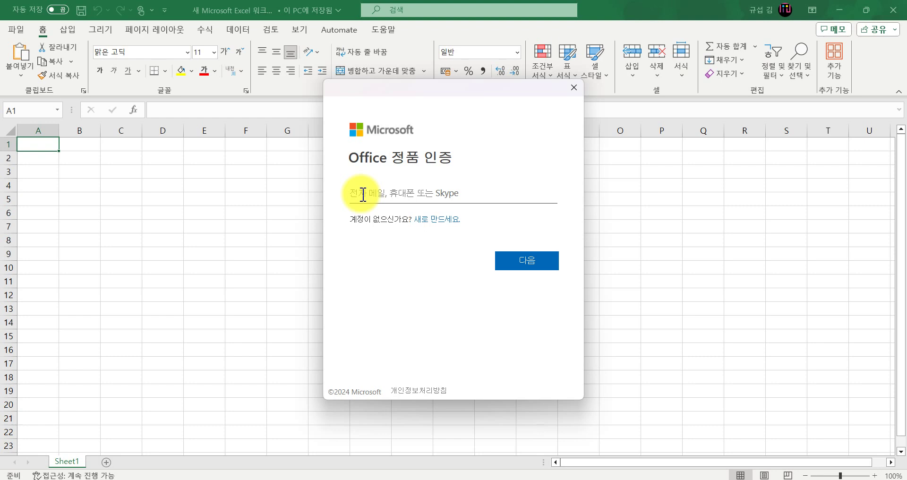
{"action": "left_click", "coordinate": [363, 194]}
{"action": "type", "text": "d"}
{"action": "key", "text": "BackSpace"}
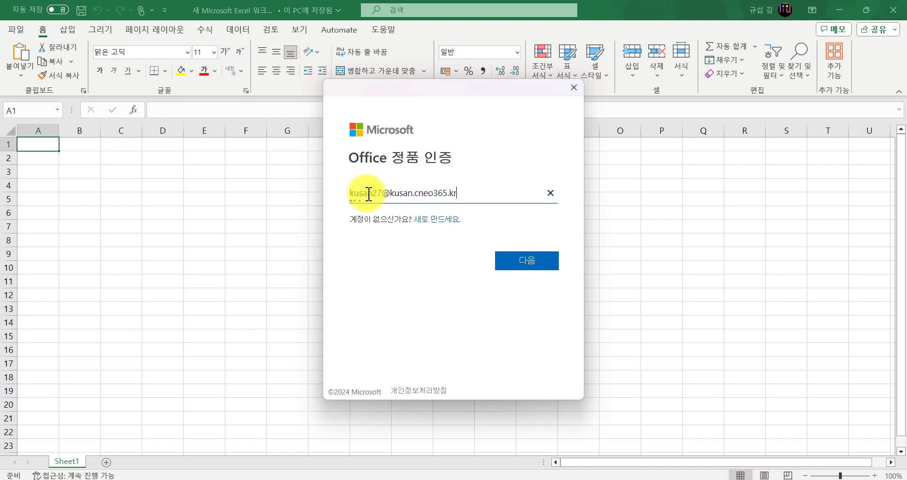
{"action": "key", "text": "Return"}
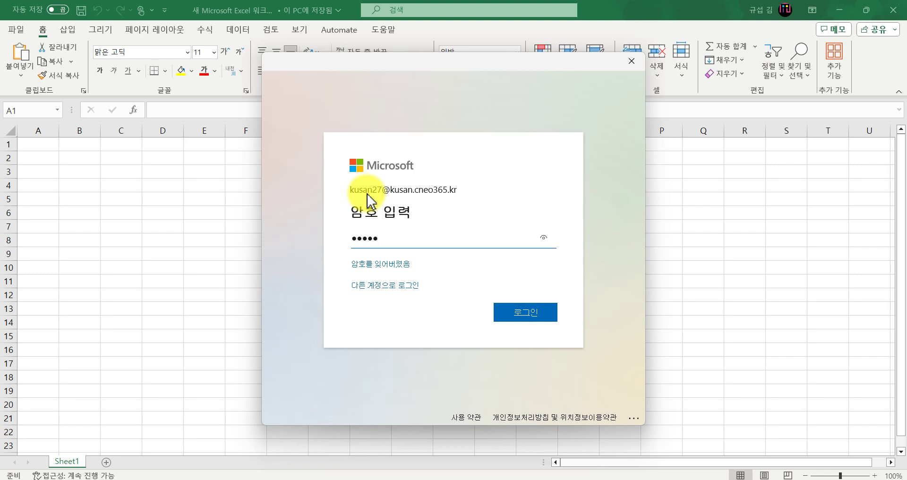
{"action": "key", "text": "Return"}
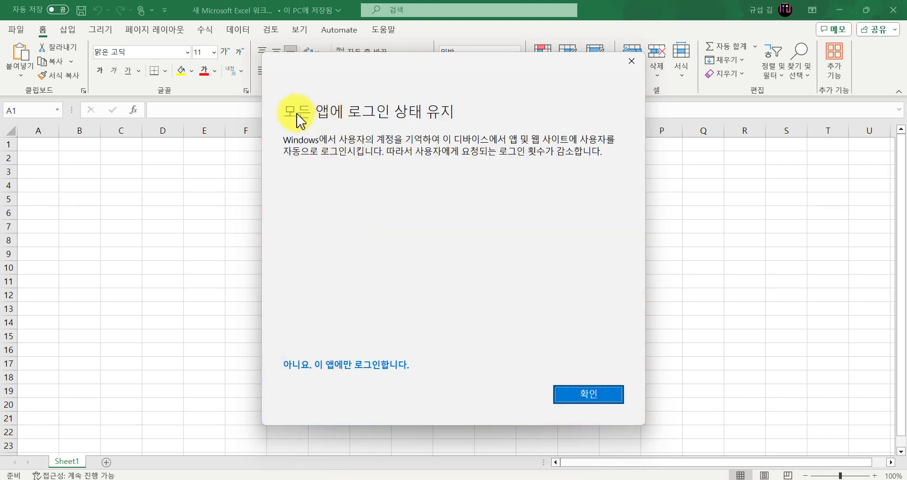
{"action": "left_click", "coordinate": [593, 410]}
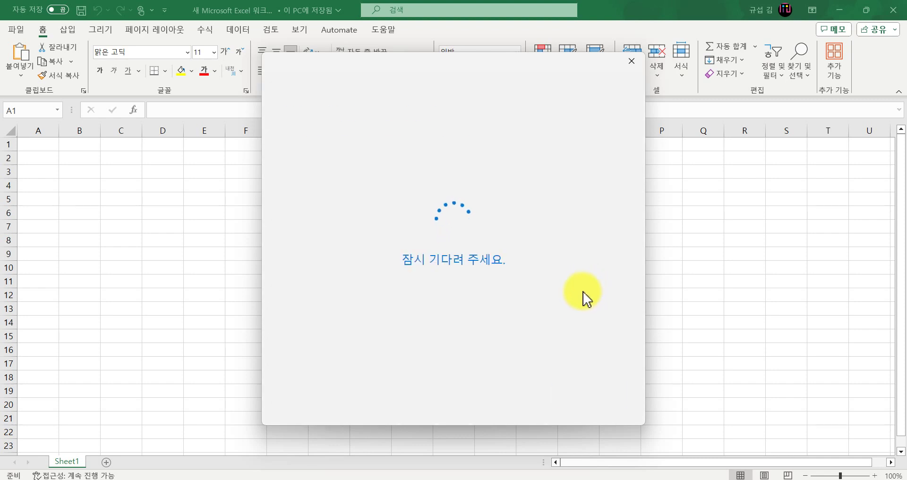
{"action": "left_click", "coordinate": [592, 395]}
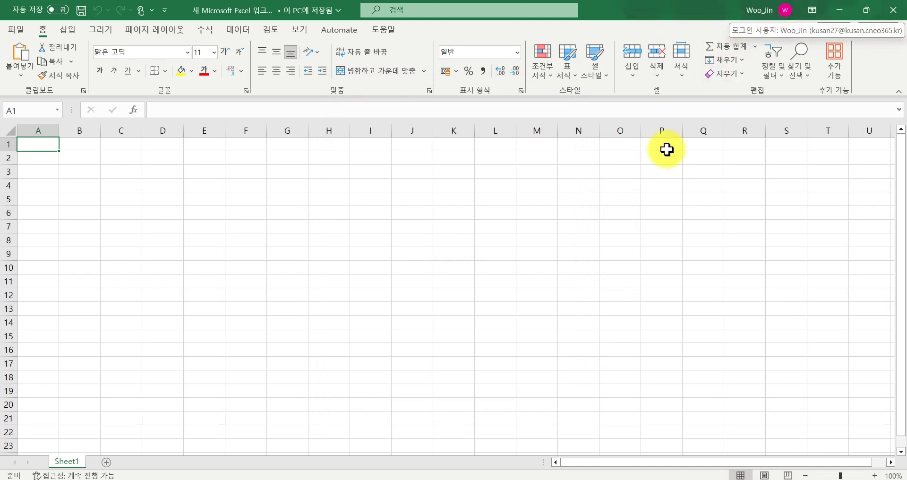
Launch PowerPoint by searching 'power', accept the license terms, and close the privacy notice.
{"action": "key", "text": "super+s"}
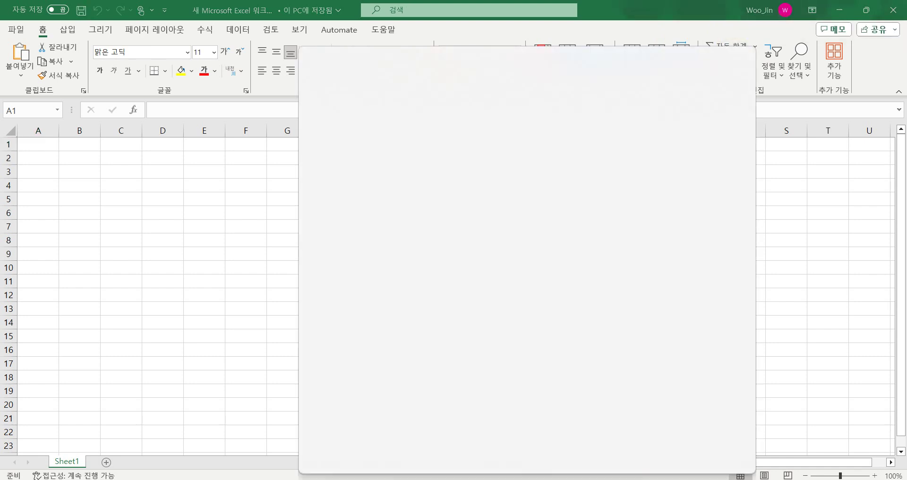
{"action": "type", "text": "power"}
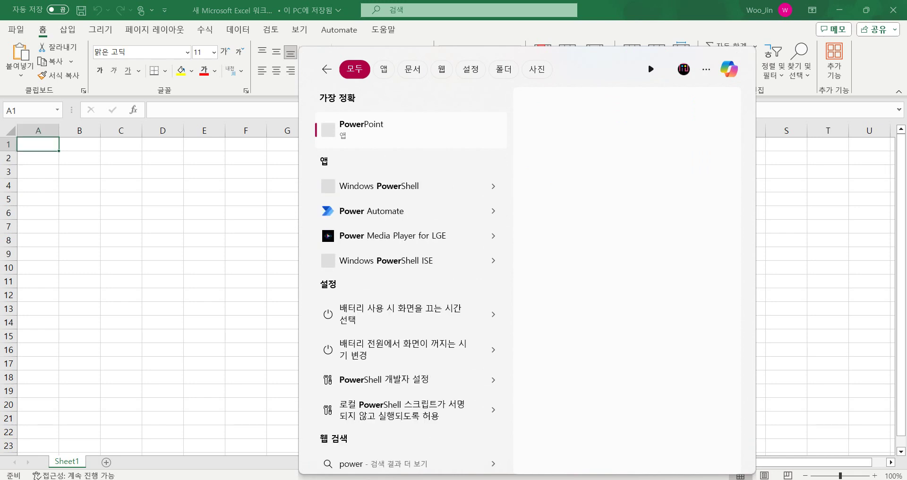
{"action": "key", "text": "Return"}
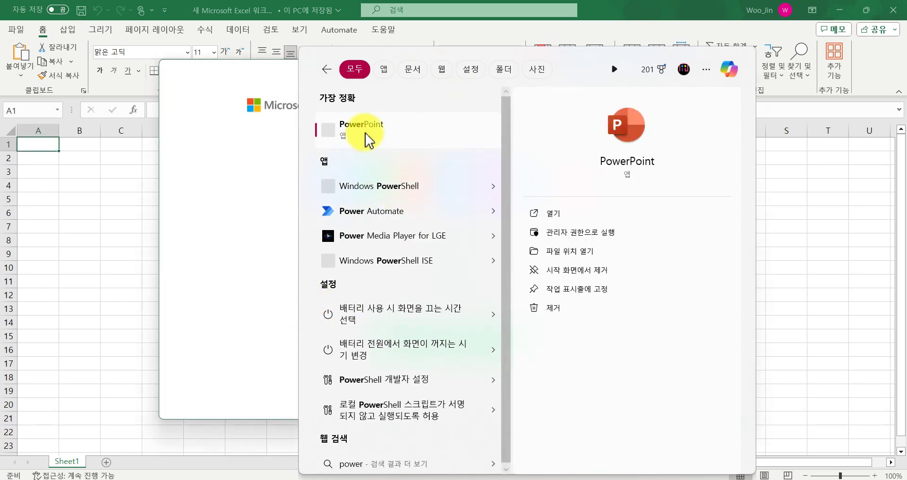
{"action": "left_click", "coordinate": [368, 138]}
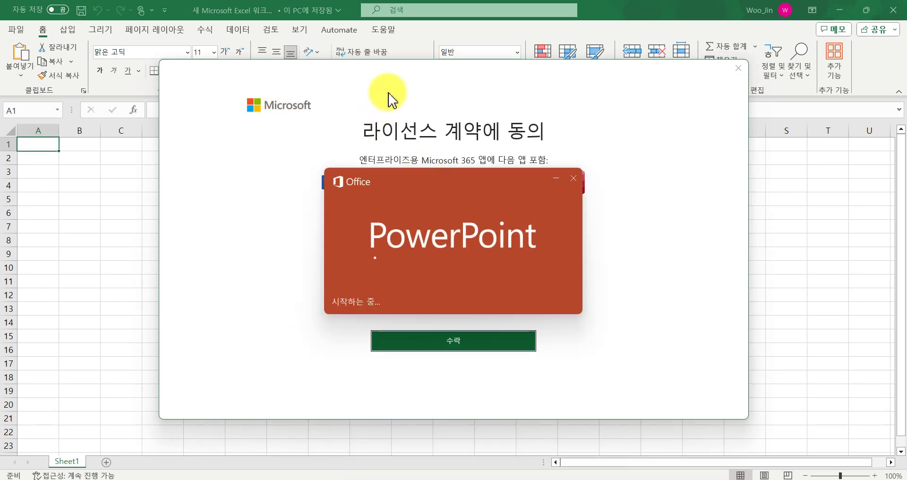
{"action": "left_click", "coordinate": [417, 346]}
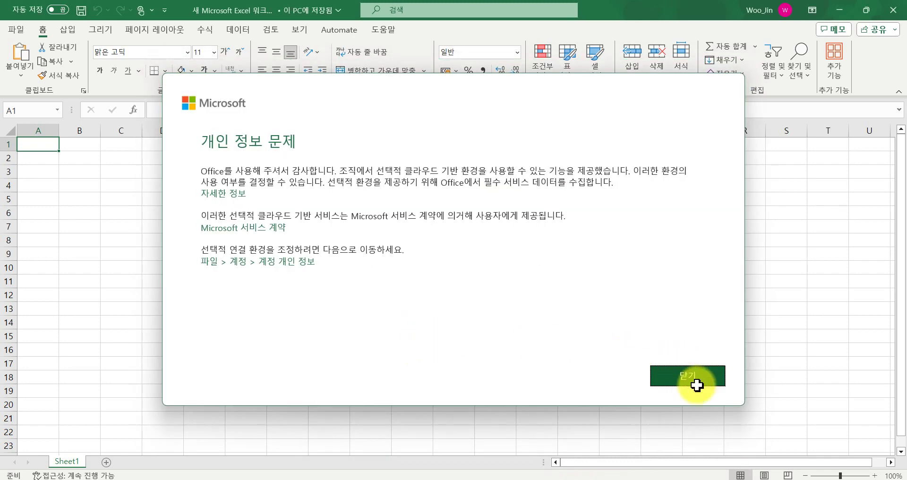
{"action": "left_click", "coordinate": [696, 385]}
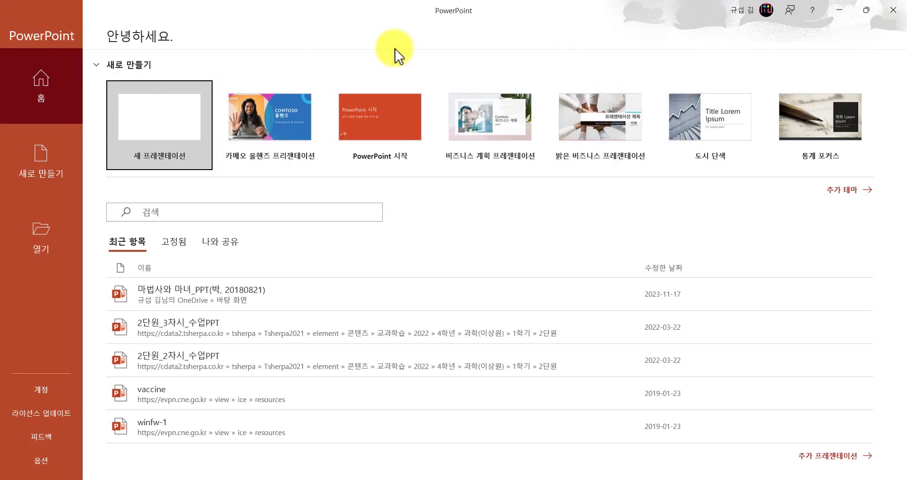
Sign the personal account out of Office from PowerPoint's account menu.
{"action": "left_click", "coordinate": [26, 96]}
{"action": "left_click", "coordinate": [752, 11]}
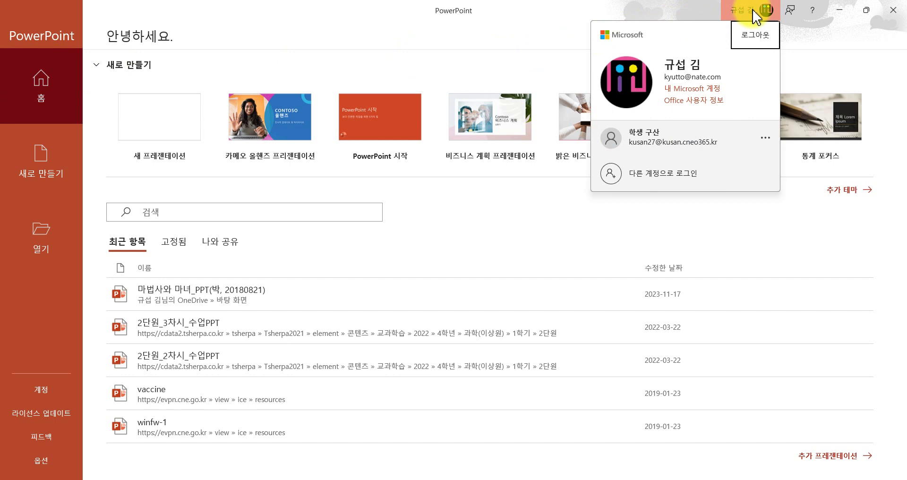
{"action": "left_click", "coordinate": [756, 36]}
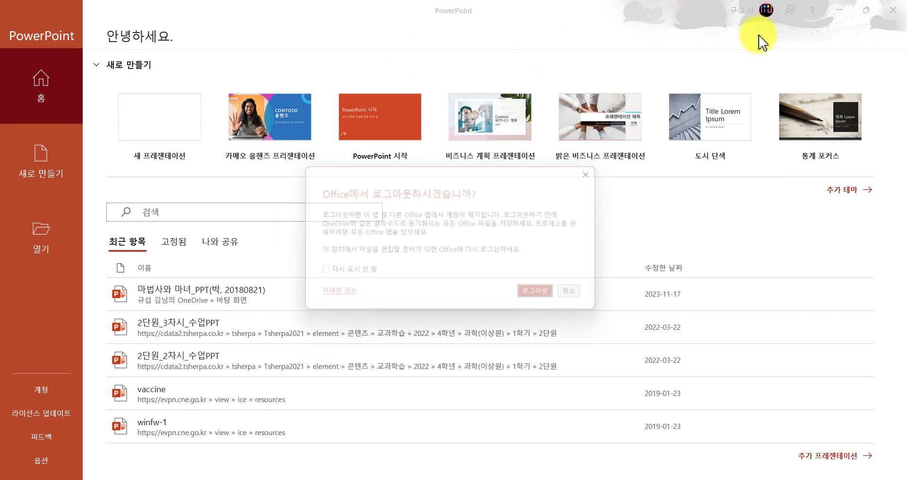
{"action": "left_click", "coordinate": [540, 295]}
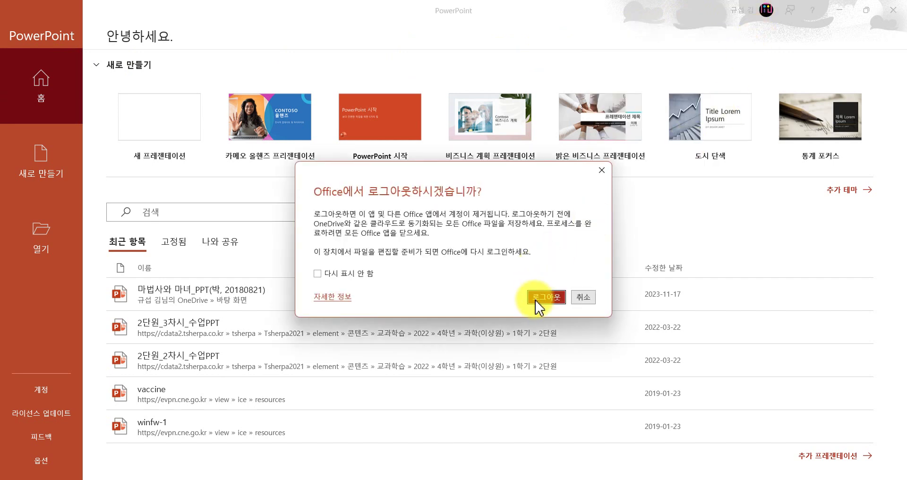
Verify the school account is active and create a new blank presentation, 프레젠테이션1.
{"action": "left_click", "coordinate": [737, 10]}
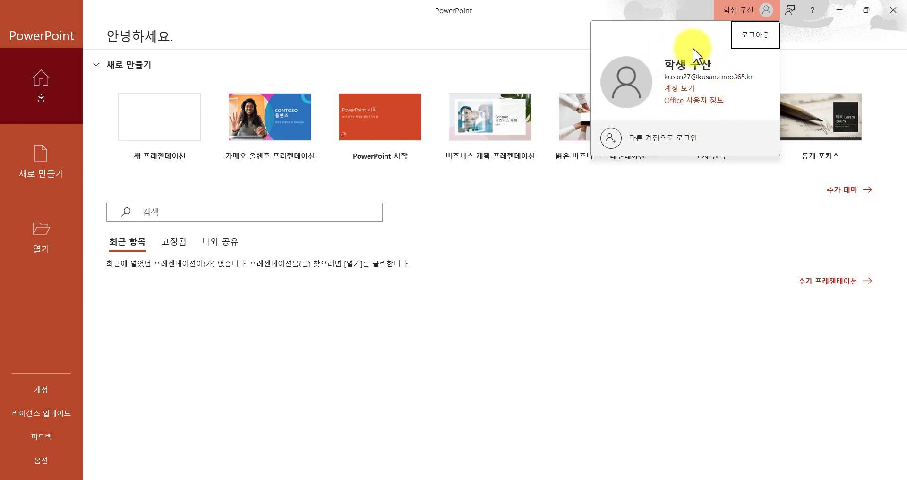
{"action": "key", "text": "Escape"}
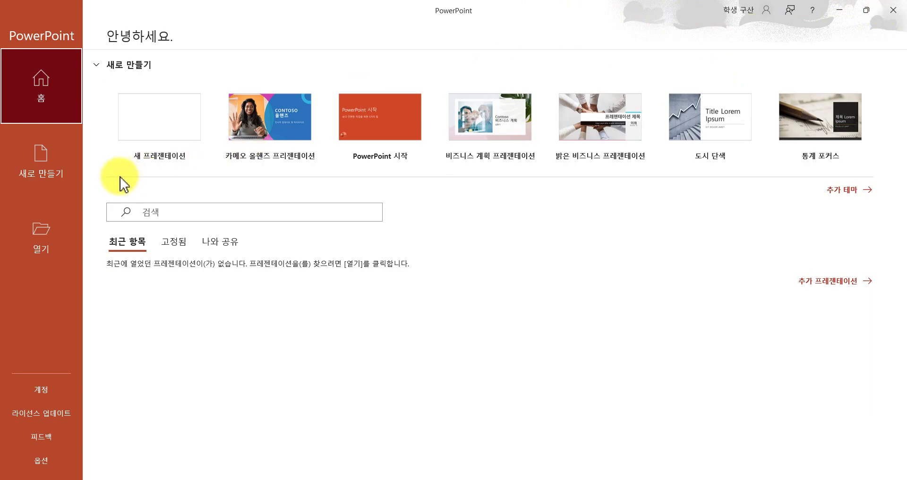
{"action": "left_click", "coordinate": [48, 172]}
{"action": "left_click", "coordinate": [148, 111]}
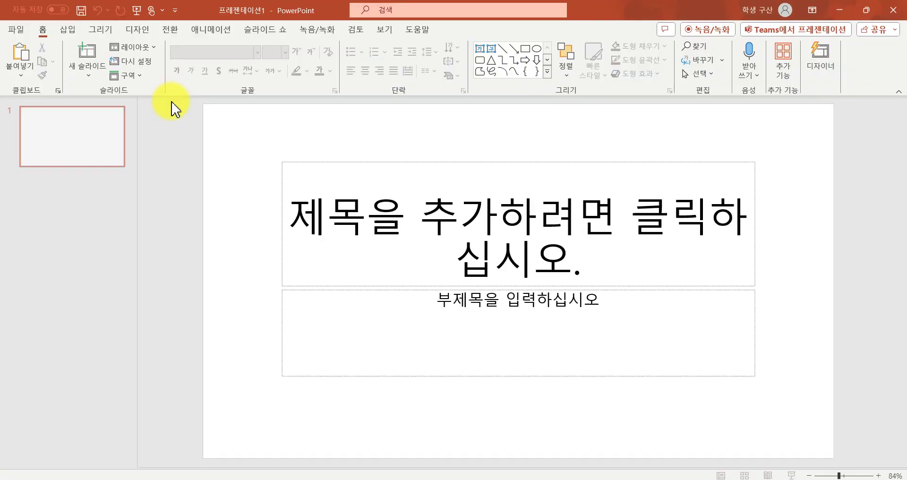